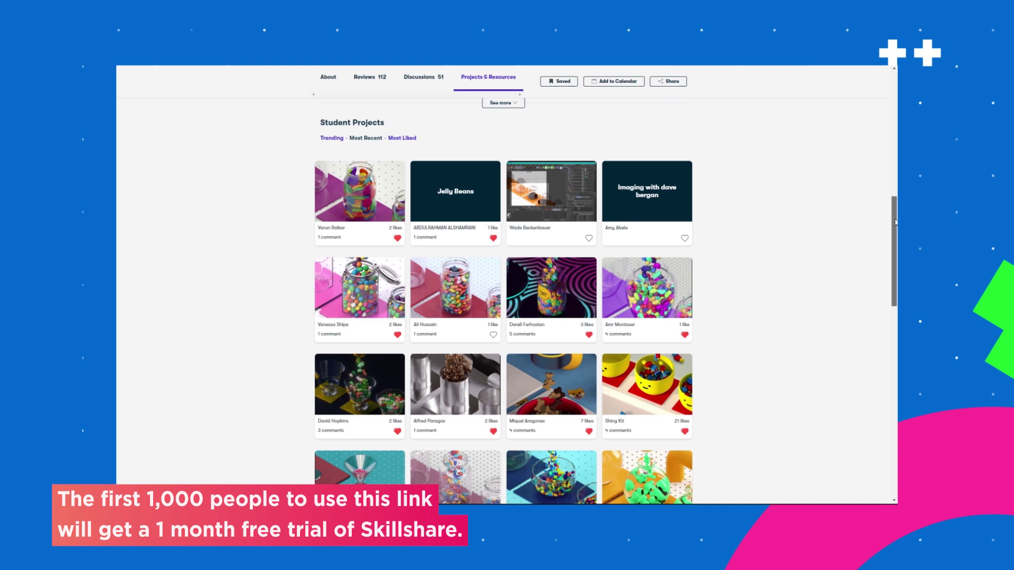
Step: Scroll the Skillshare student projects page and search for 'Logo Design'
scroll(900, 239, down, 5)
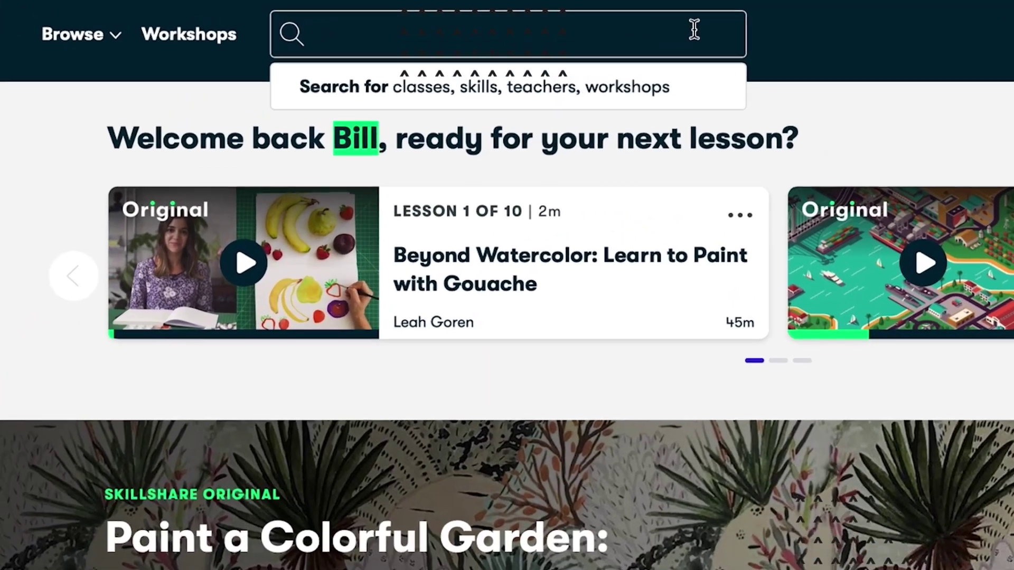
text(Logo De)
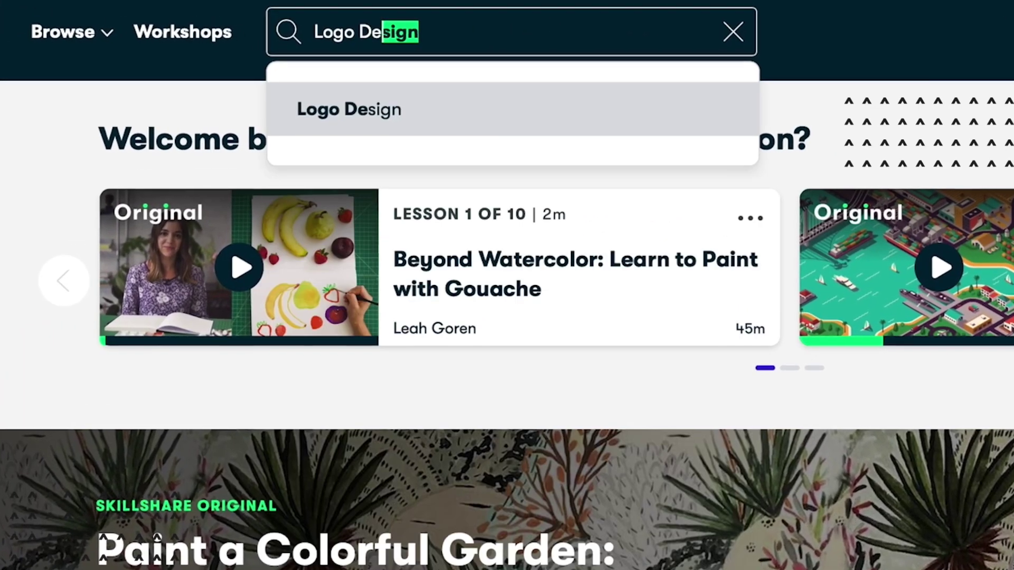
text(sign)
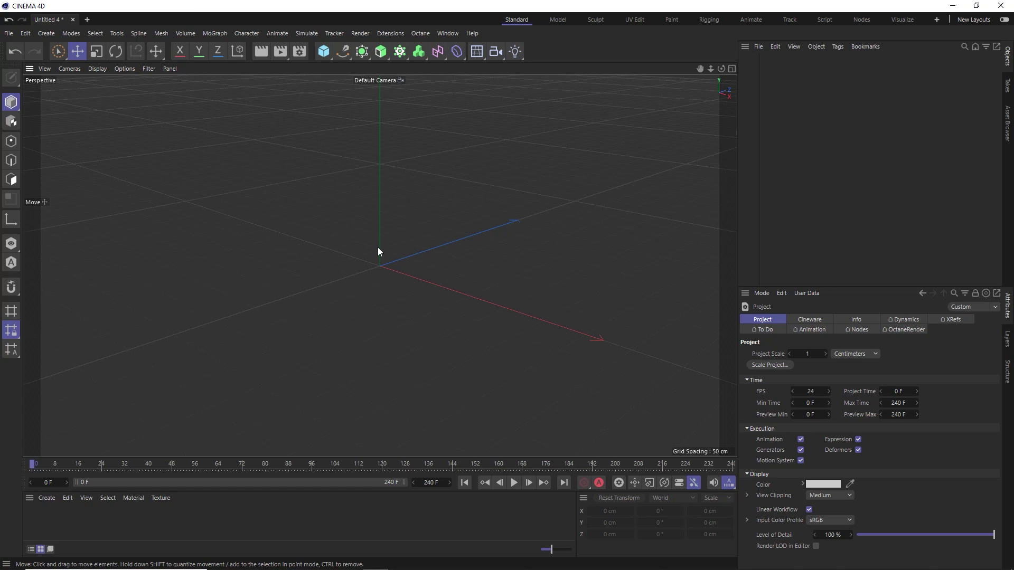
Step: Add a cube and set its Size Y to 5 cm and Size Z to 140 cm
click(323, 52)
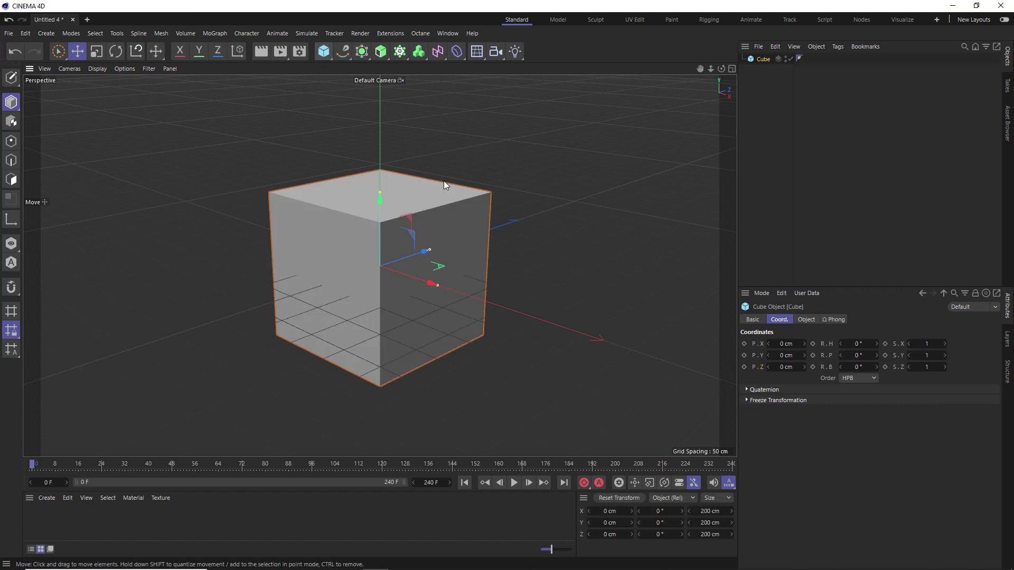
click(805, 319)
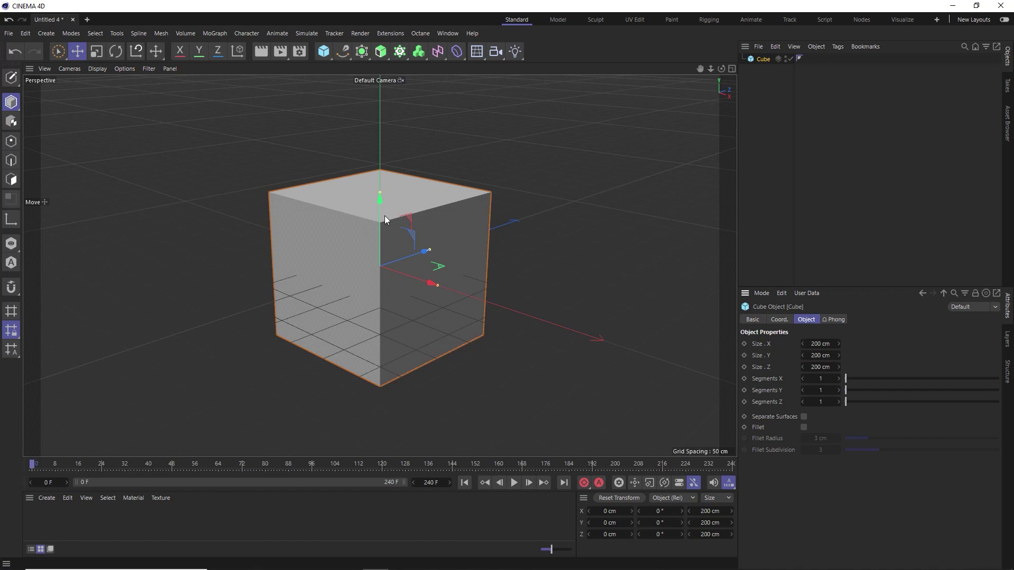
double_click(820, 355)
text(5)
key(Return)
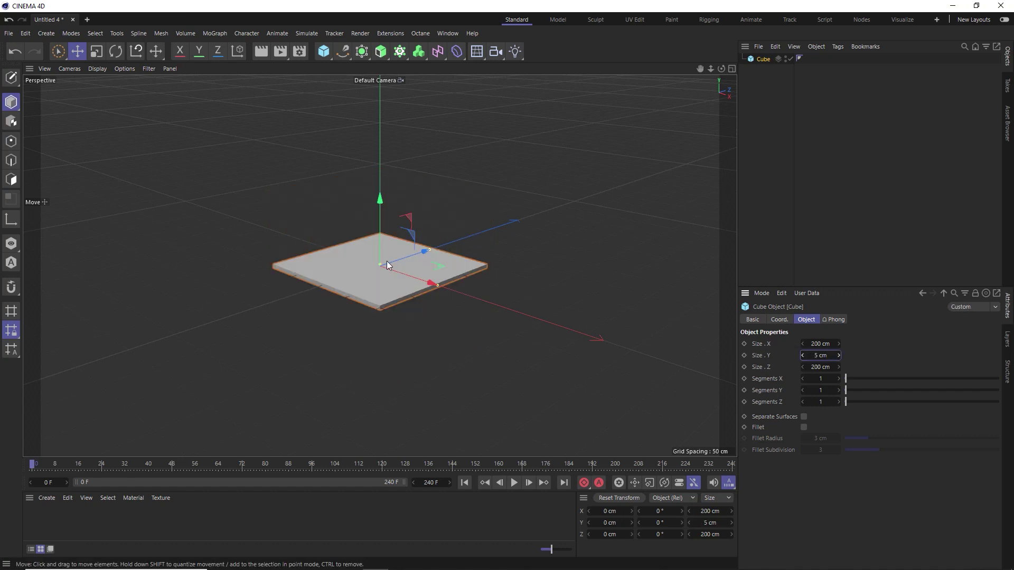
alt+drag(386, 261, 393, 286)
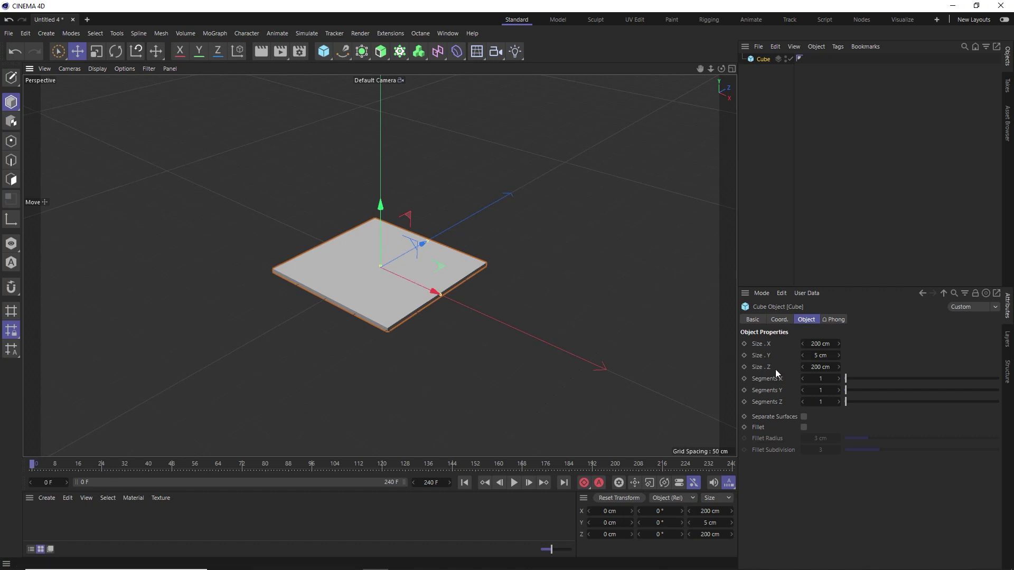
double_click(810, 366)
text(140)
key(Return)
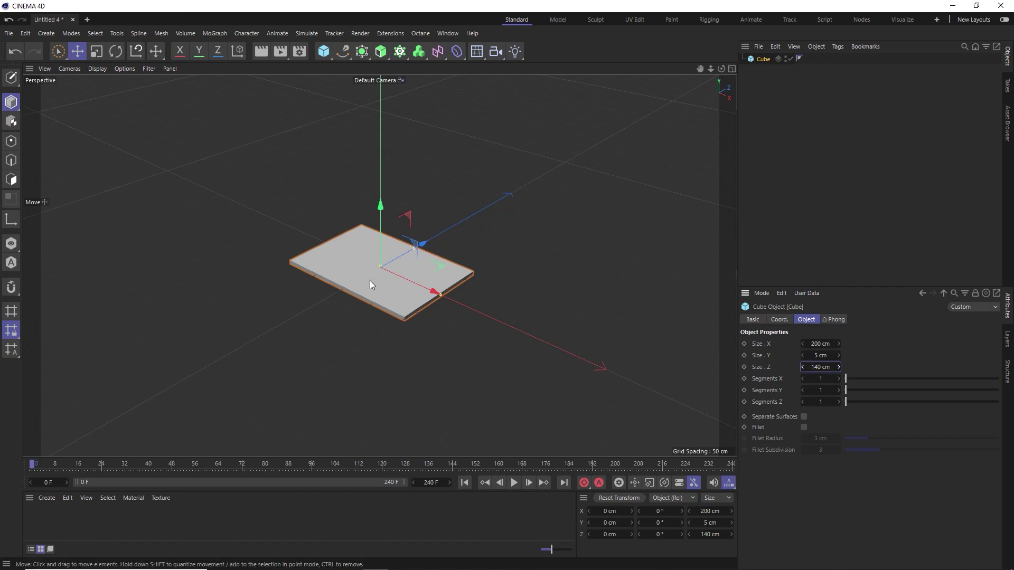
Step: Parent the cube under a Volume Builder and set Voxel Size to 2 cm
click(418, 51)
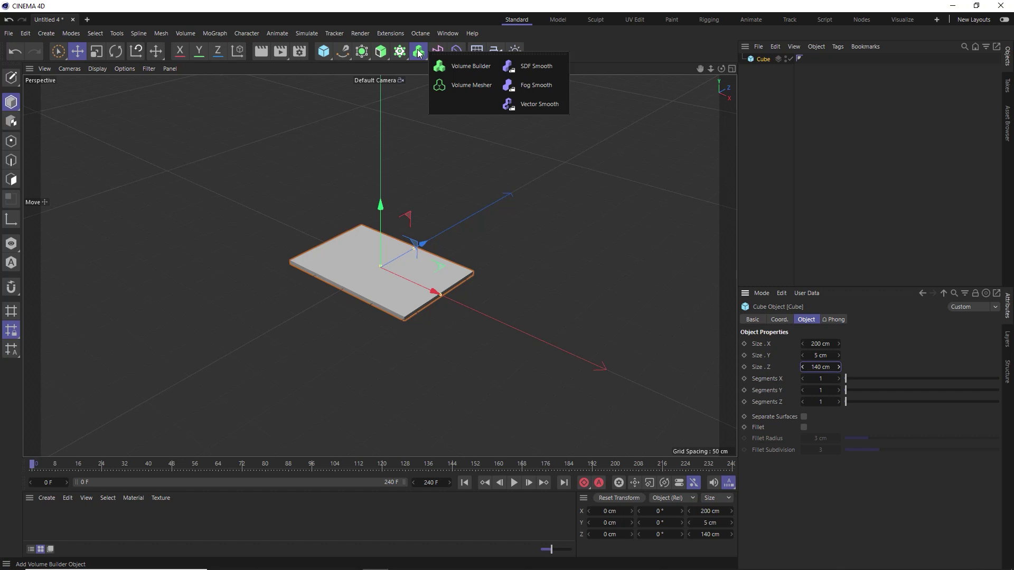
click(467, 73)
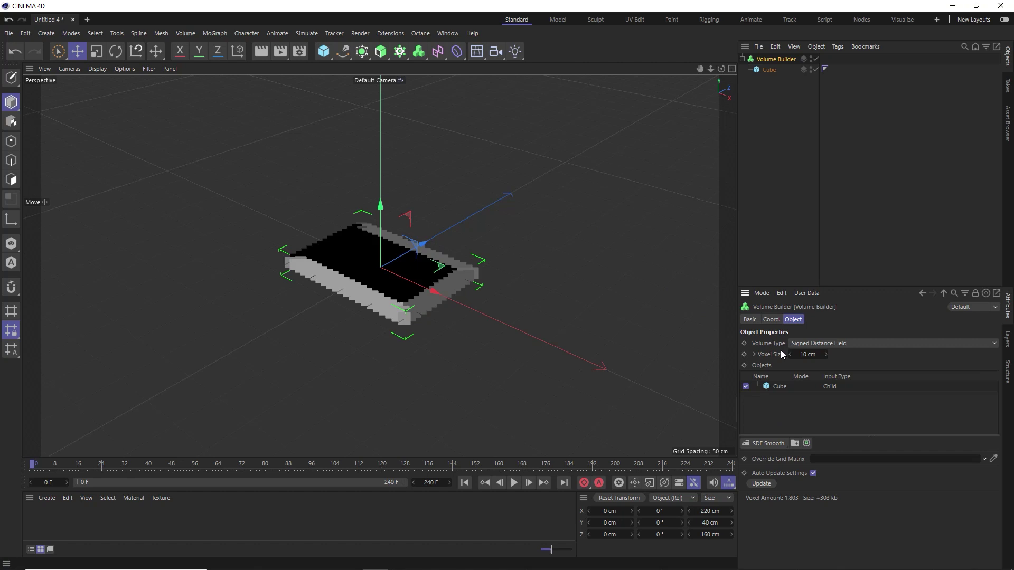
click(815, 354)
text(2)
key(Return)
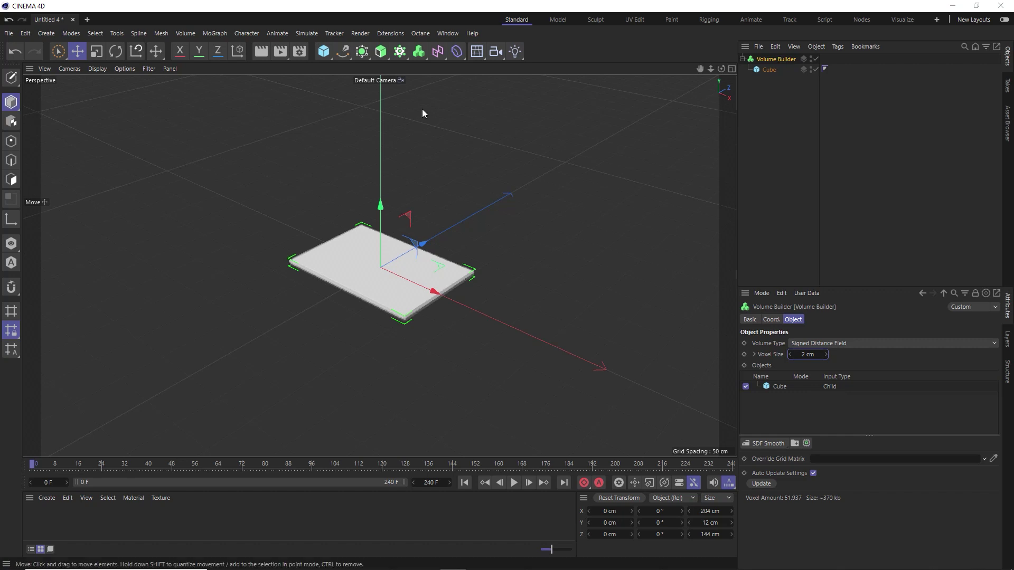
Step: Add a Shader Field to the Volume Builder and set its shader to Noise
click(435, 52)
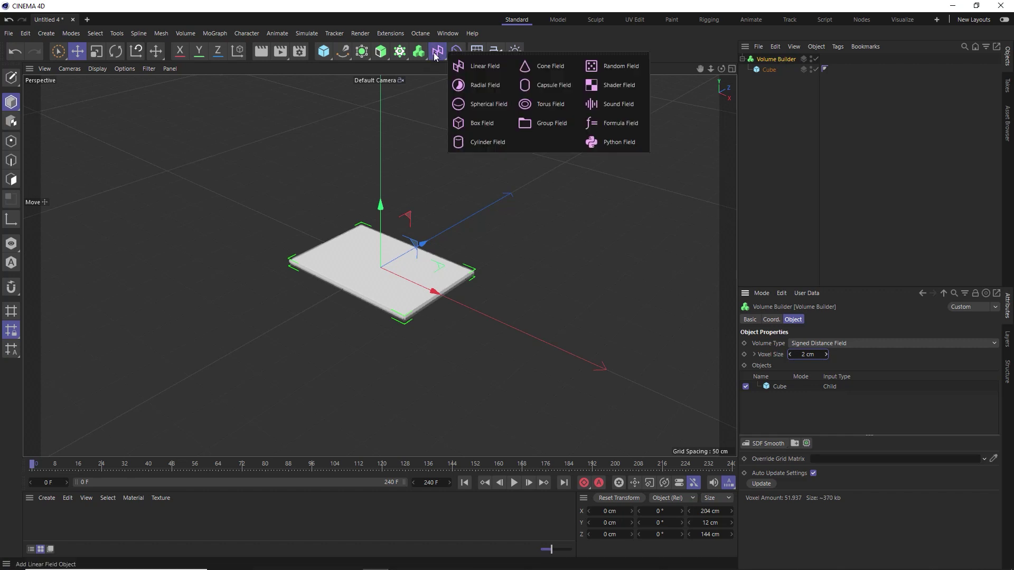
click(612, 90)
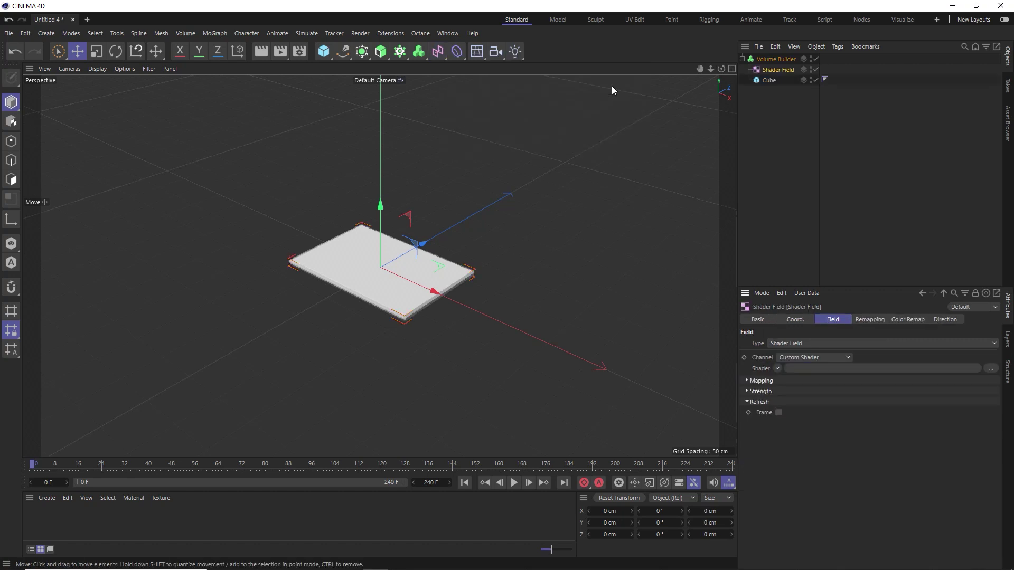
click(775, 59)
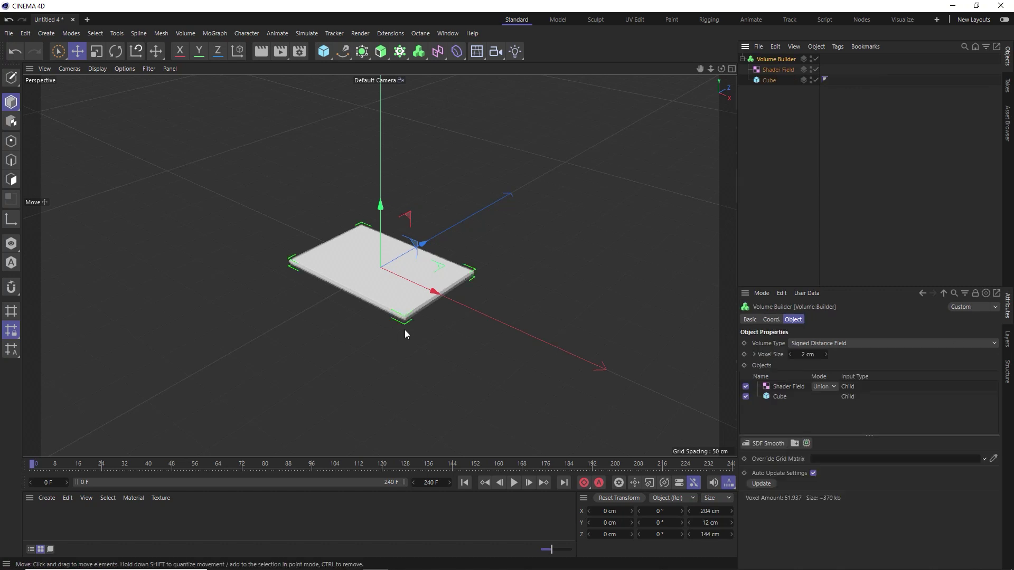
click(785, 69)
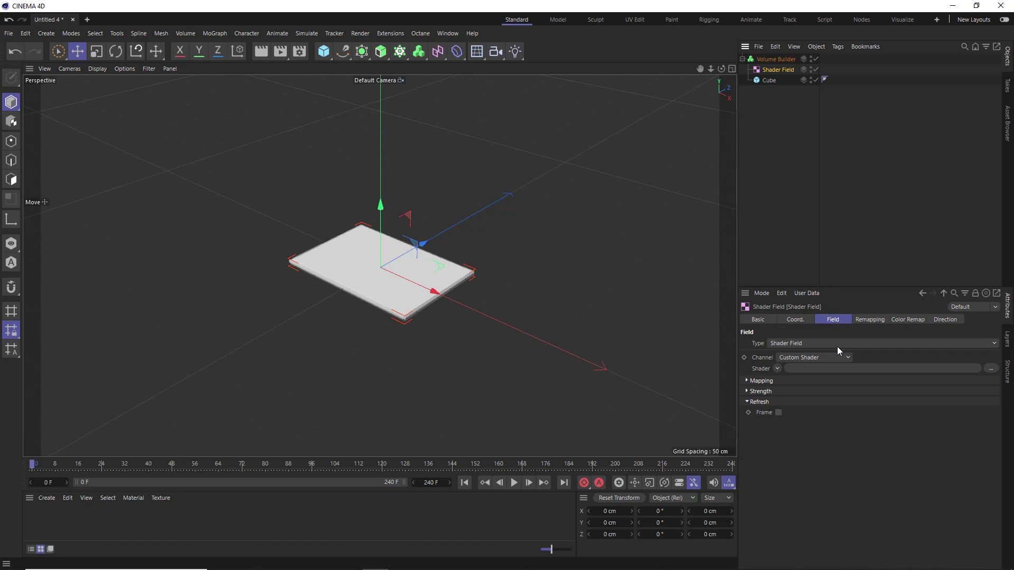
click(777, 368)
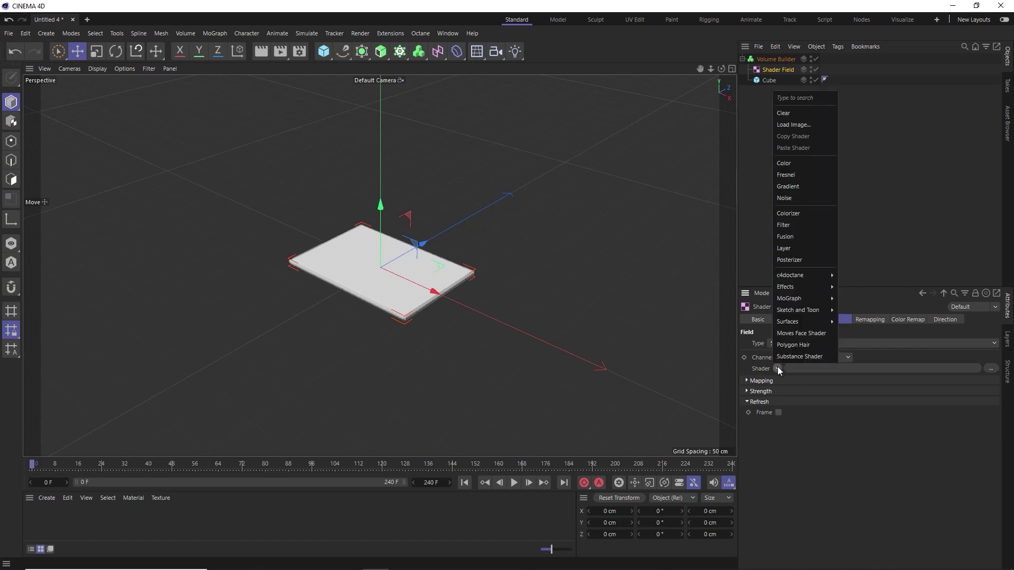
click(788, 198)
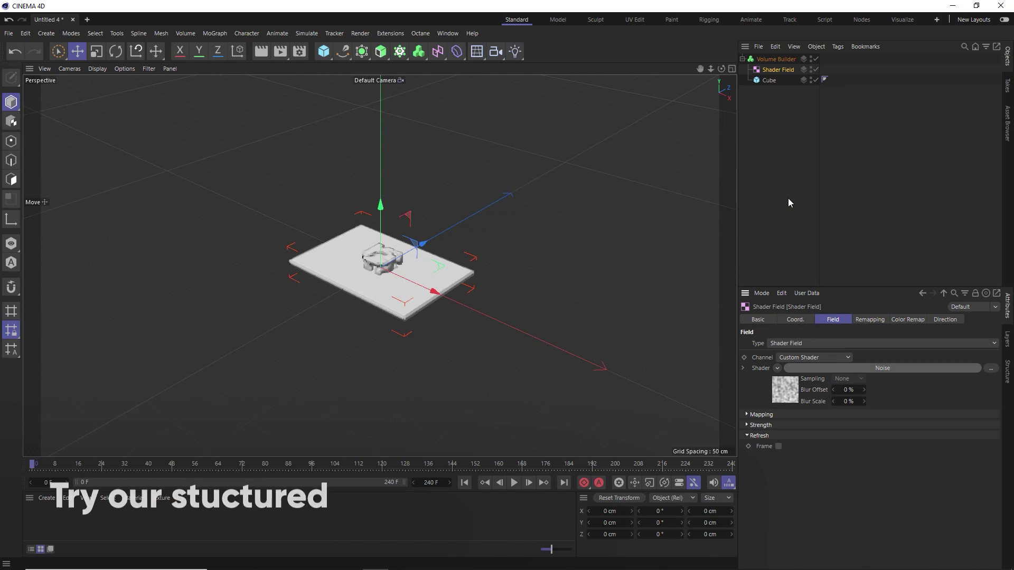
click(771, 60)
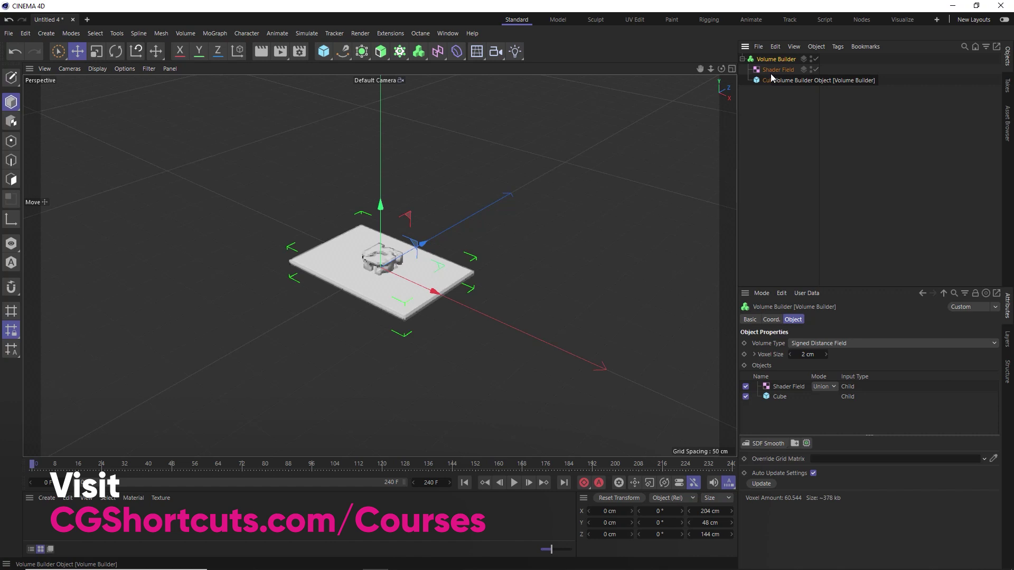
click(792, 387)
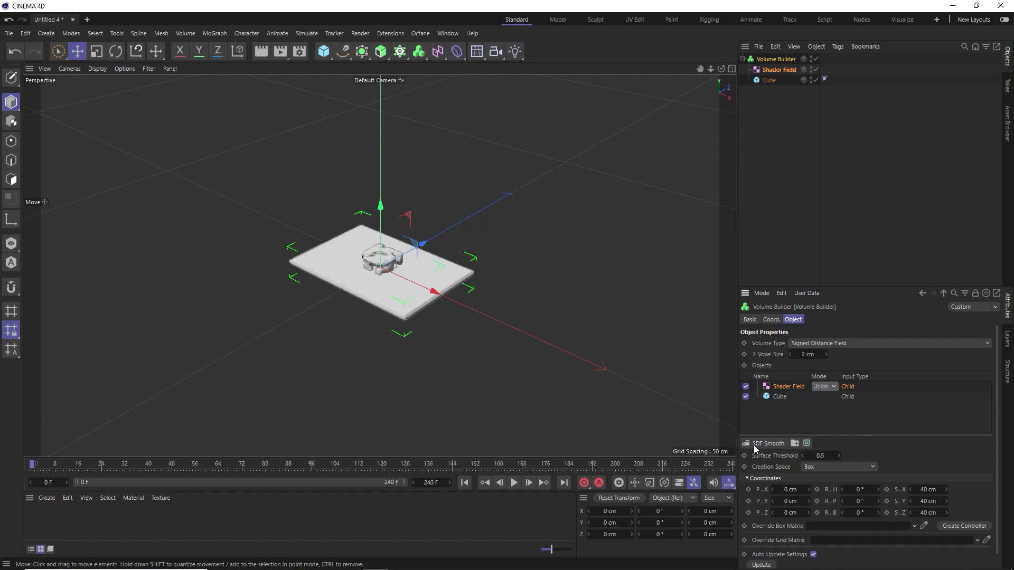
Step: Set the Shader Field's Creation Space to Objects Below and its Mode to Subtract
click(816, 466)
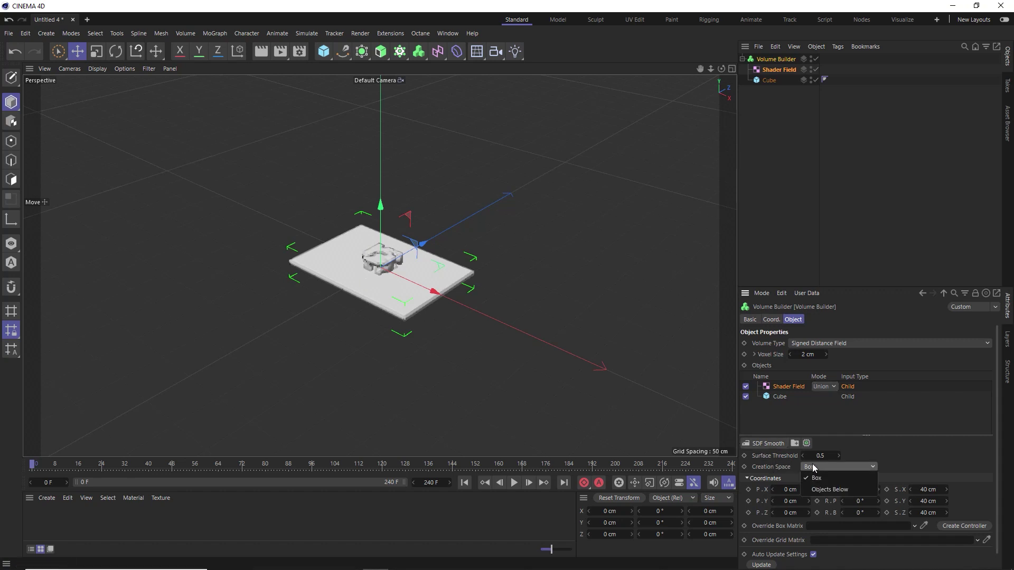
click(819, 490)
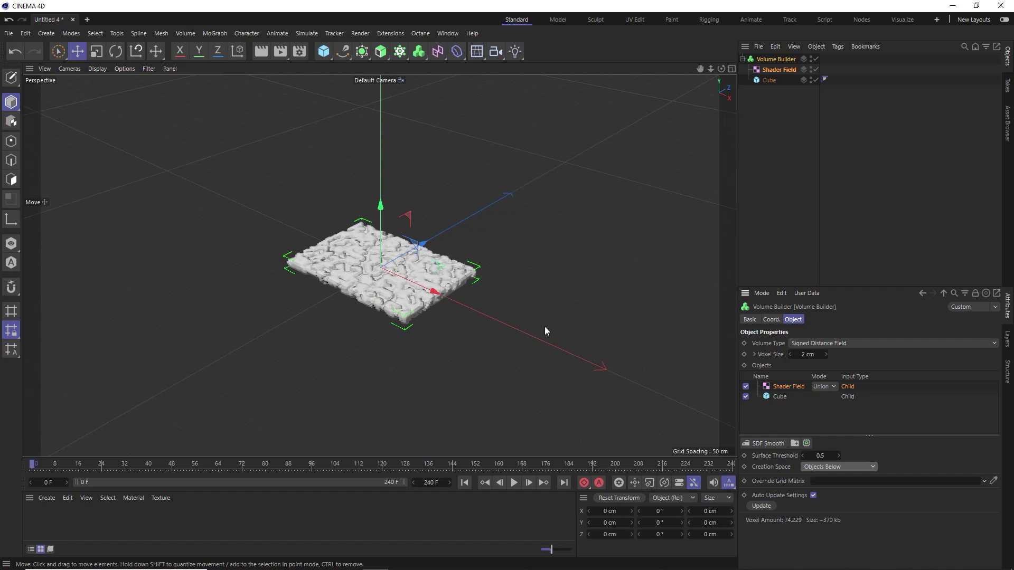
click(823, 386)
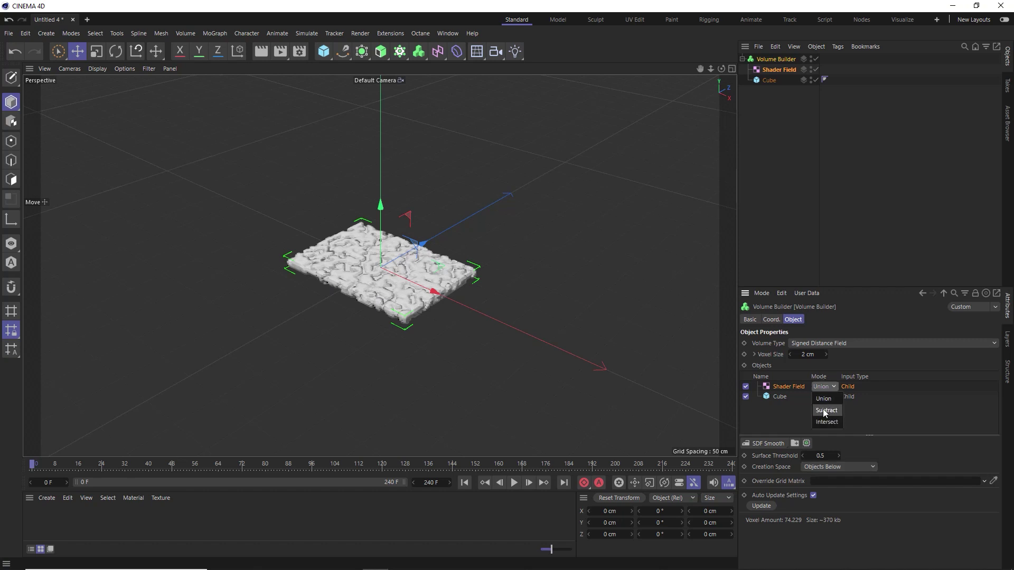
click(826, 410)
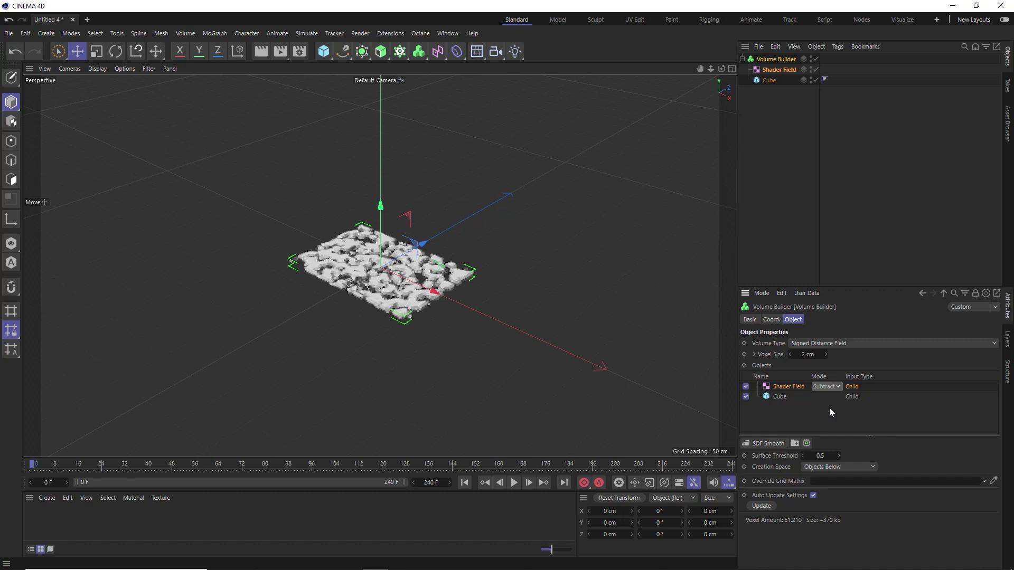
scroll(407, 247, up, 5)
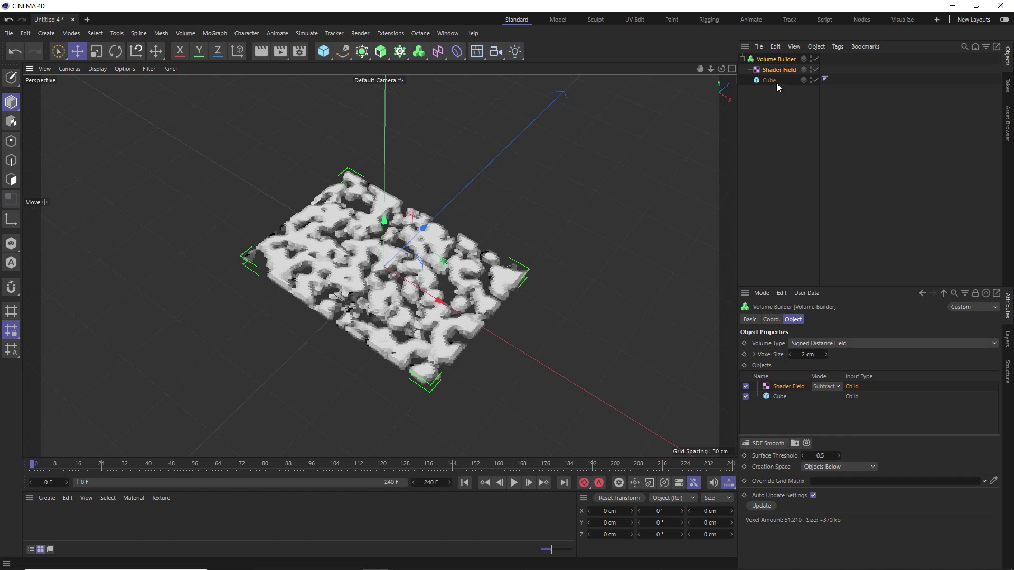
Step: Switch the field's Noise type to Wavy Turbulence and raise Relative Scale X to 250 %
click(782, 70)
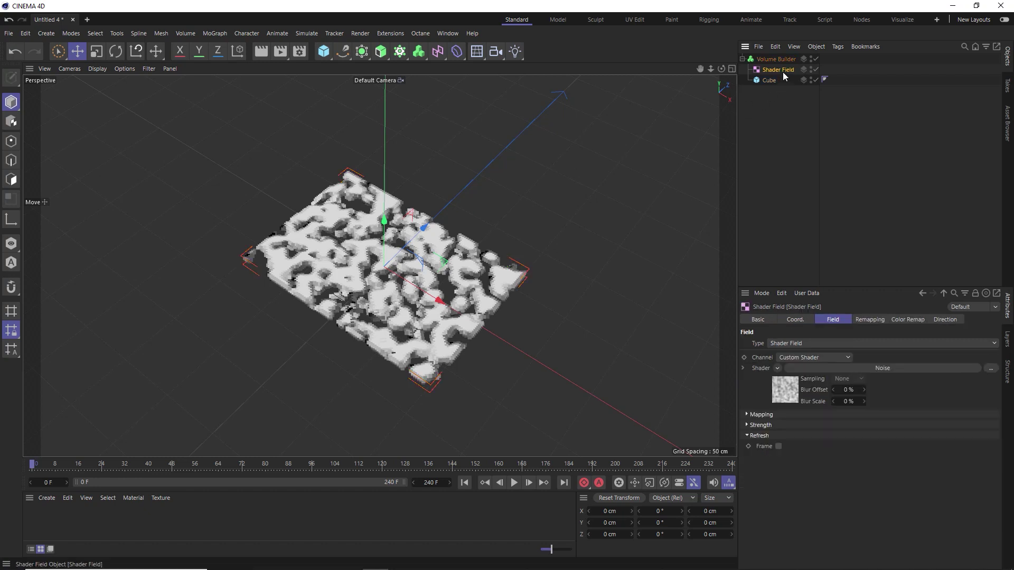
click(787, 389)
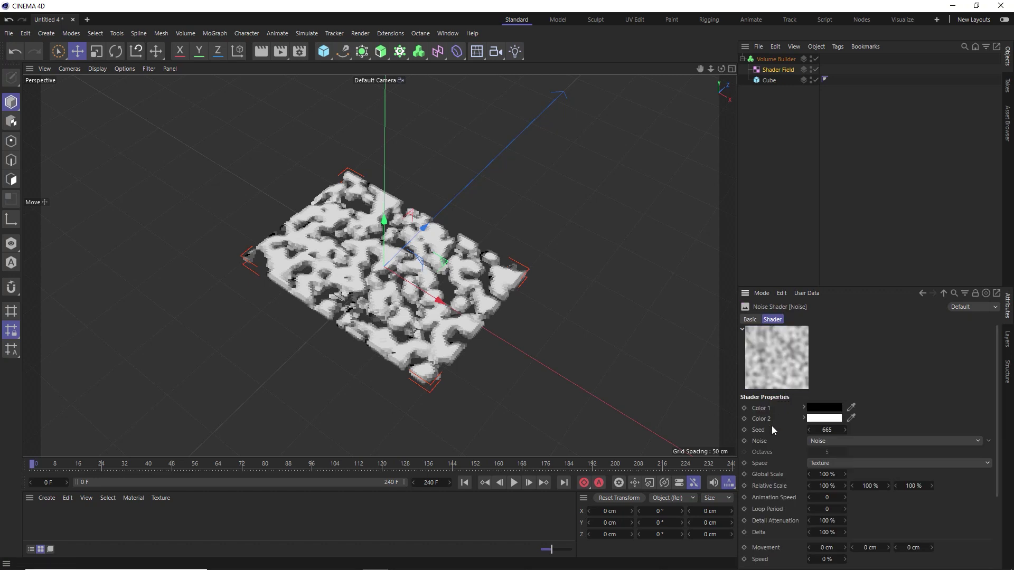
click(819, 441)
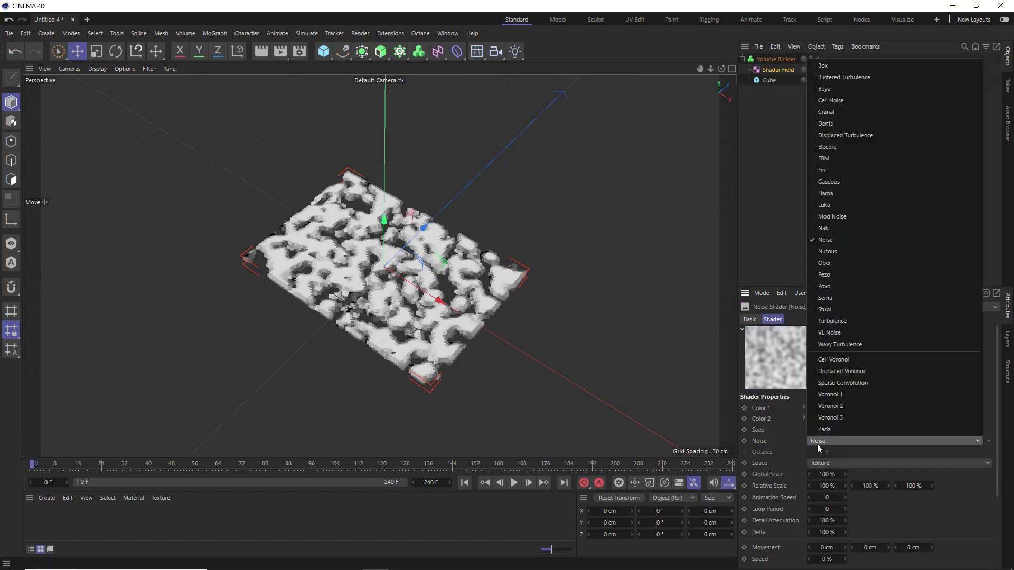
click(842, 347)
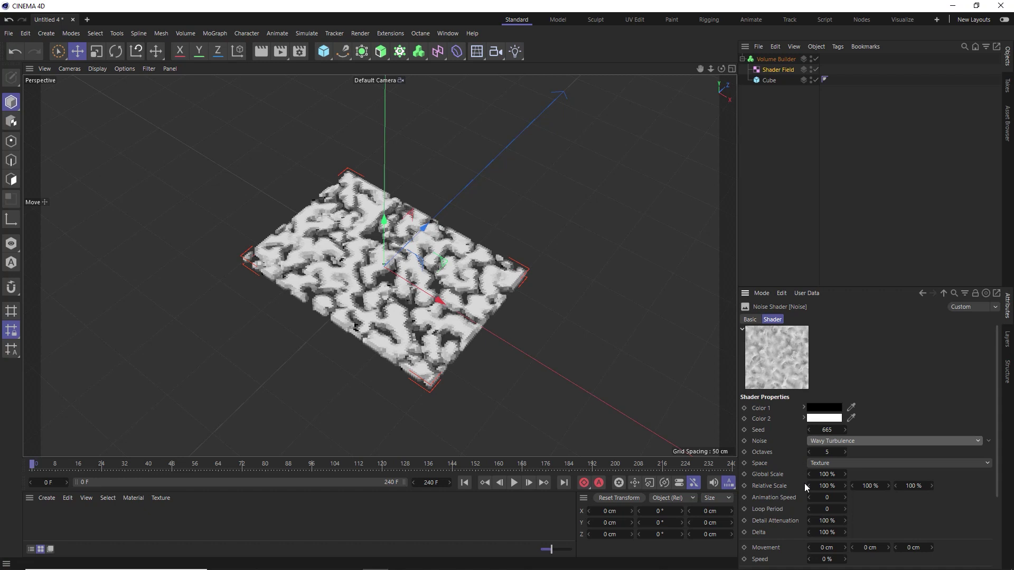
drag(845, 485, 918, 486)
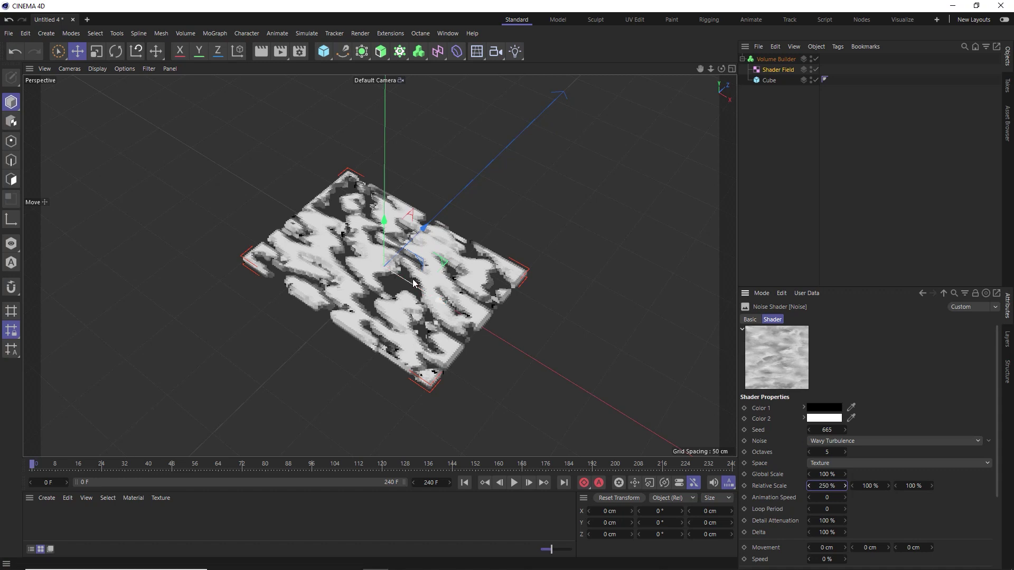
Step: Wrap the Volume Builder in a Volume Mesher to produce a smooth mesh
click(742, 59)
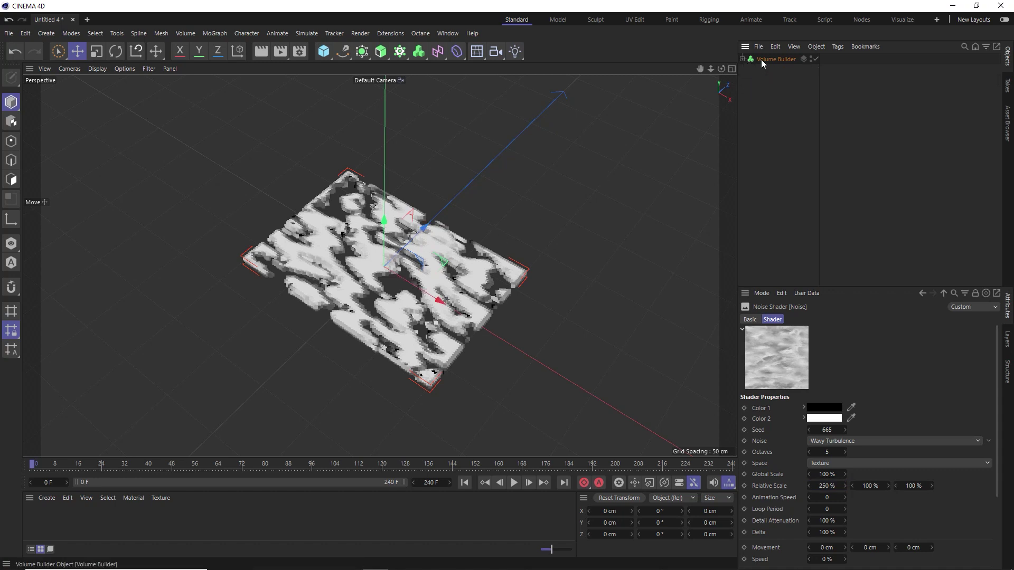
click(761, 59)
click(418, 52)
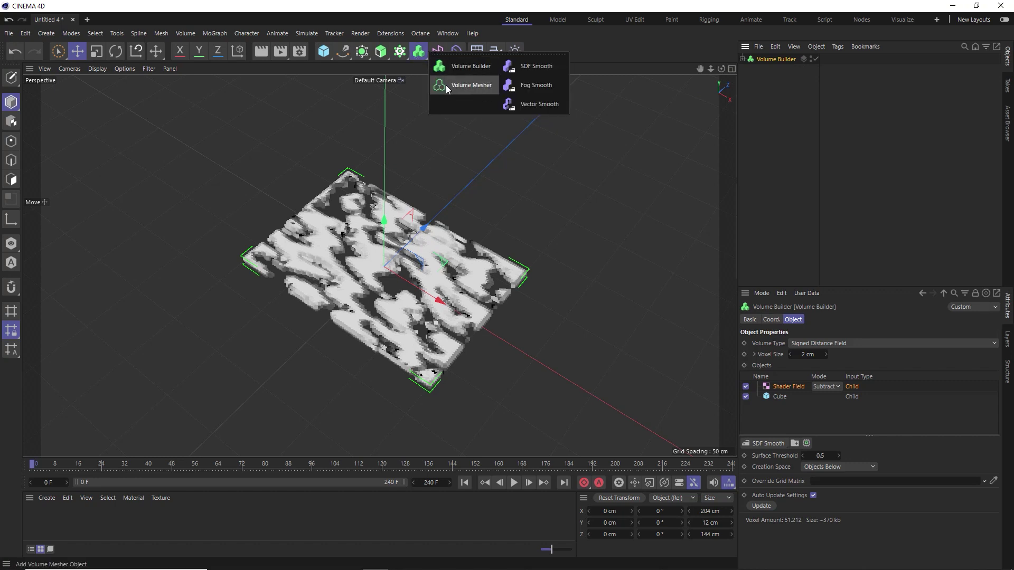
click(469, 86)
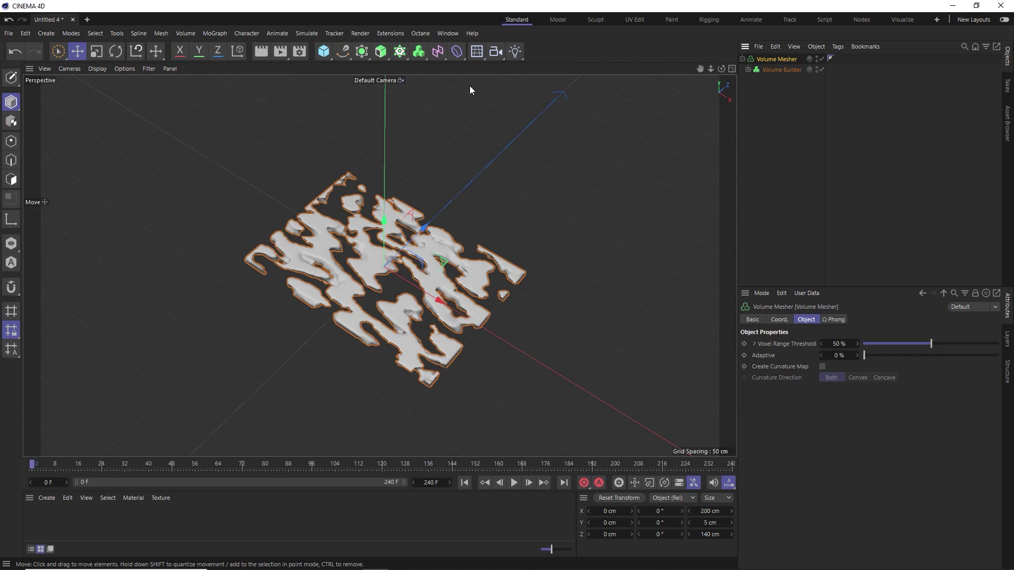
scroll(380, 270, up, 5)
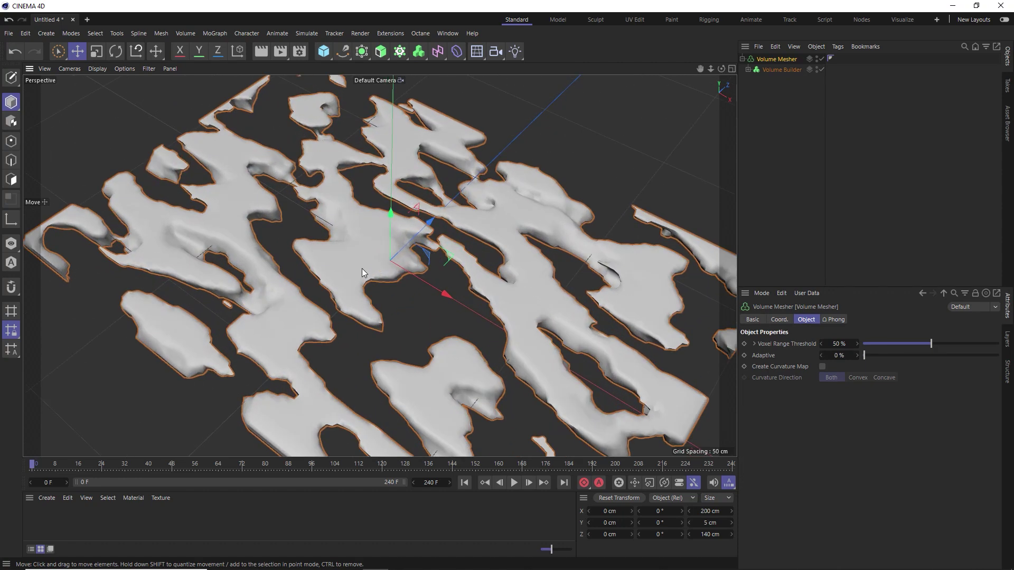
scroll(370, 253, down, 5)
scroll(386, 227, up, 3)
Step: Toggle wireframe shading to inspect the mesh, then return to plain shading
key(n)
key(b)
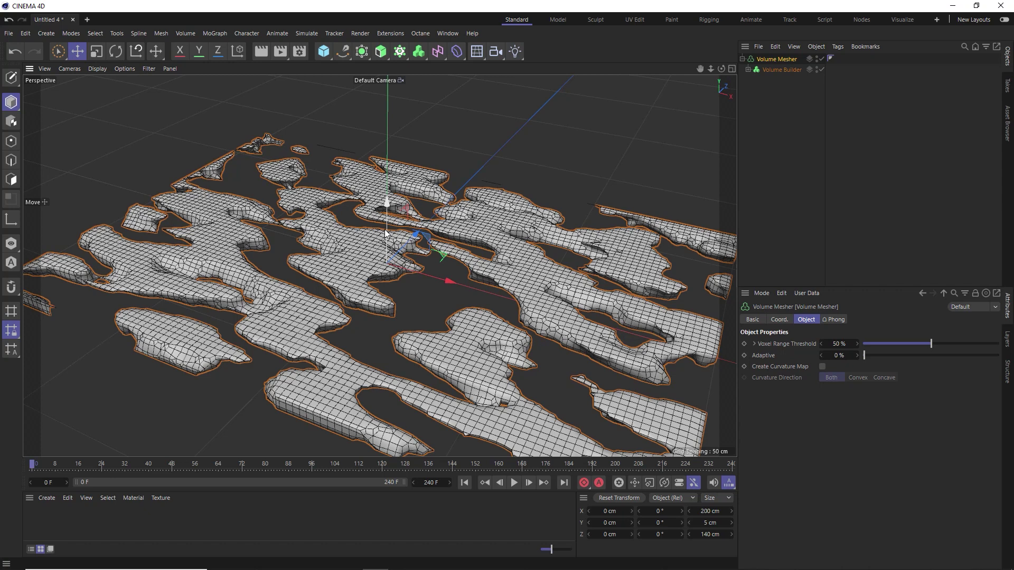
key(n)
key(a)
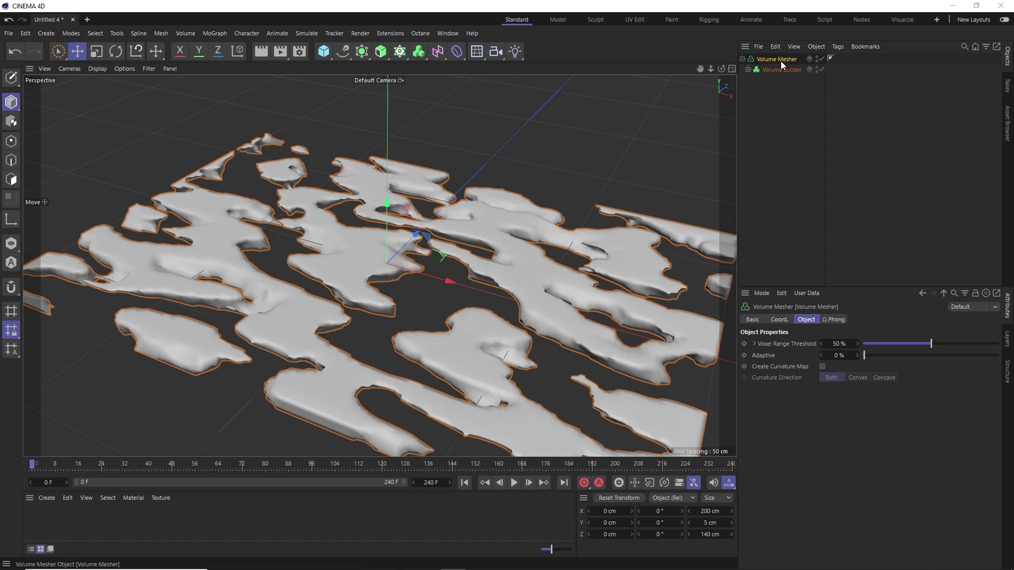
Step: Group the Volume Mesher under a Null, add a Displacer, and order the mesher above it
key(alt+g)
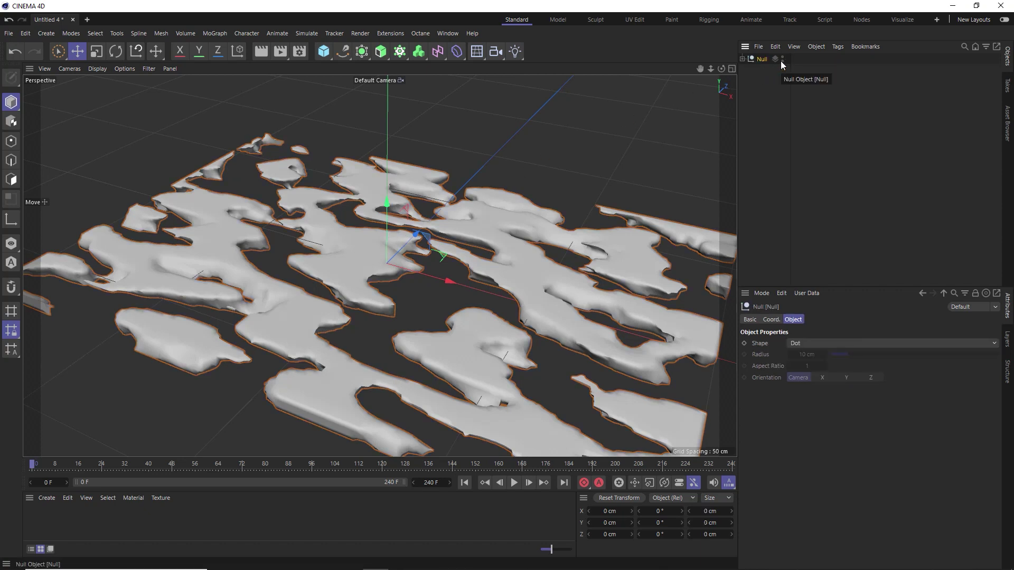
click(741, 58)
click(747, 70)
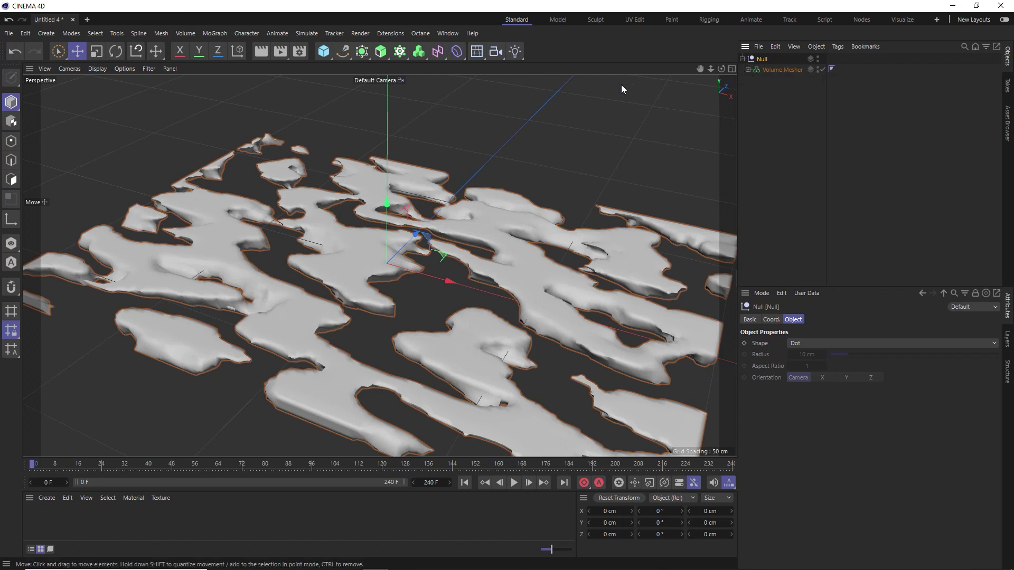
click(461, 56)
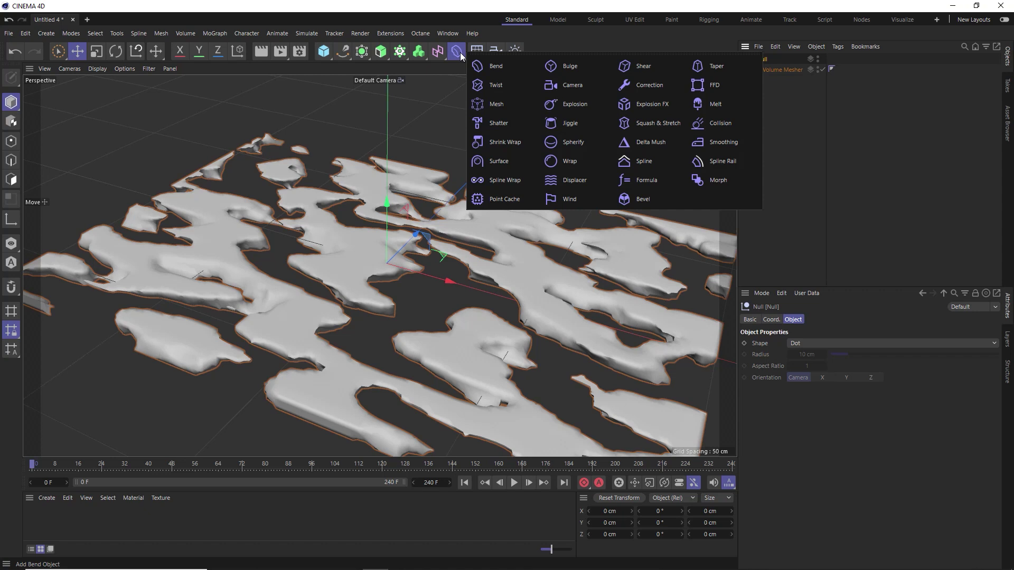
click(575, 180)
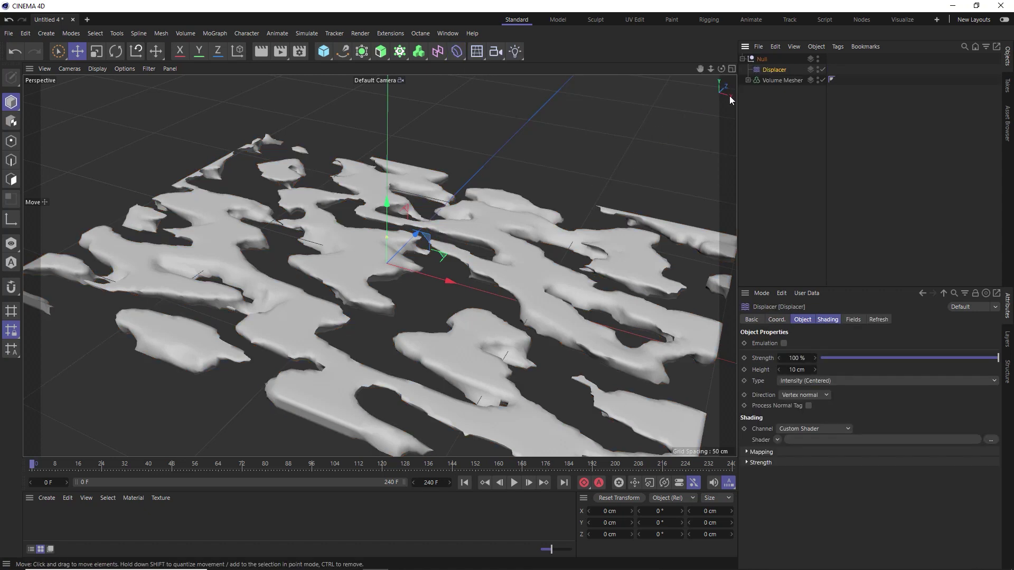
drag(771, 79, 773, 68)
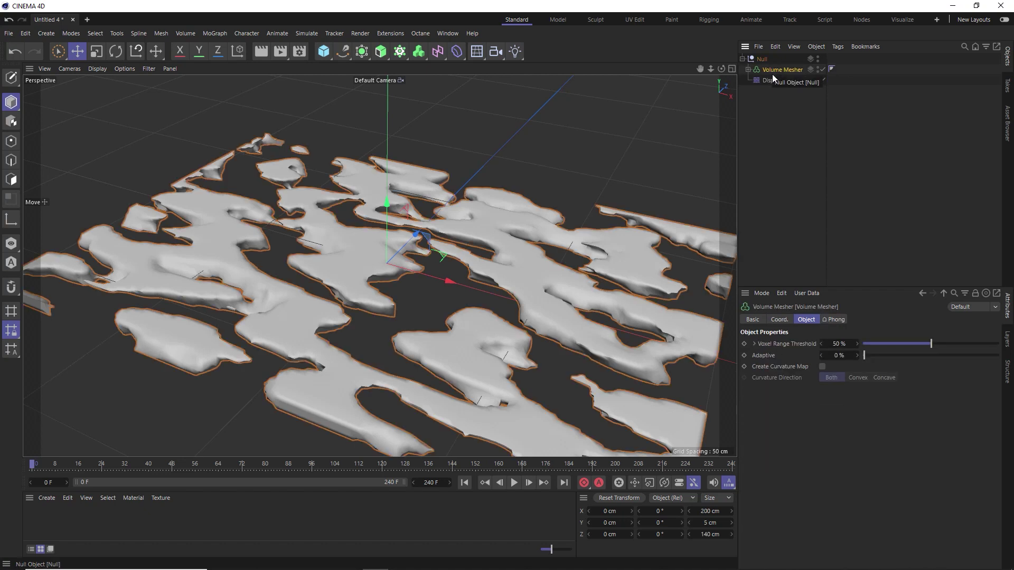
Step: Load Noise as the Displacer's shader and set its Height to 5
click(779, 80)
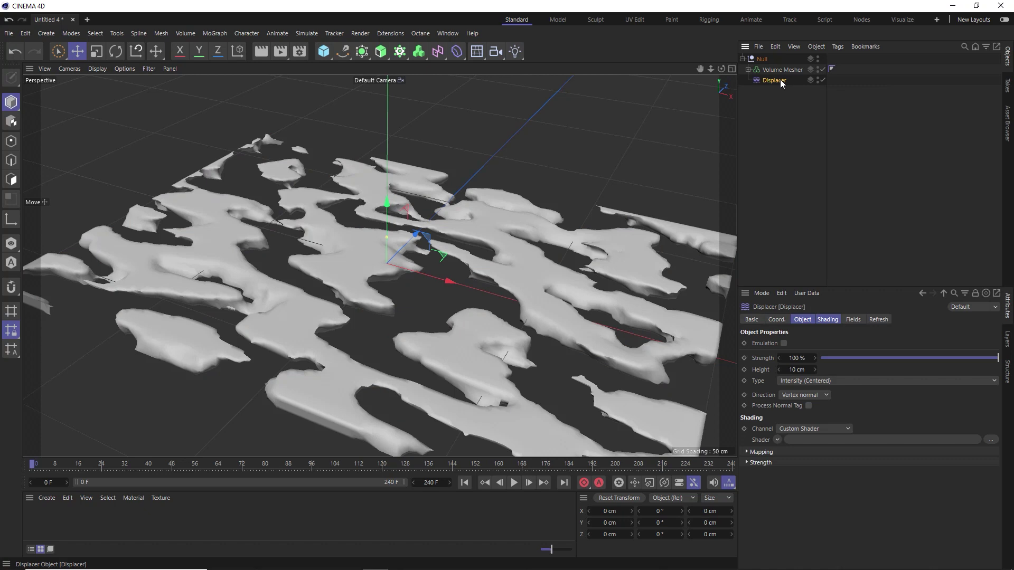
click(831, 319)
click(777, 354)
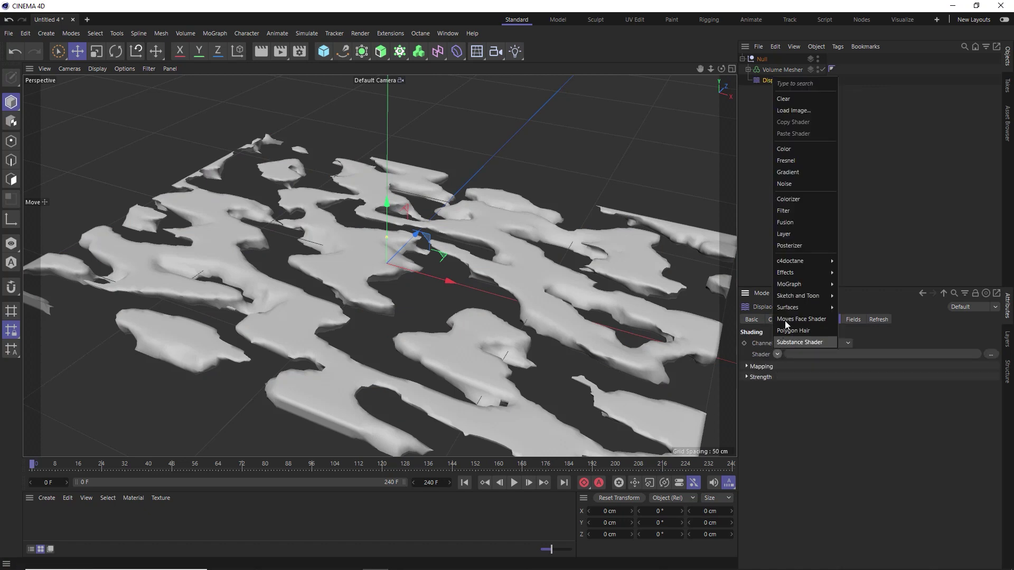
click(800, 184)
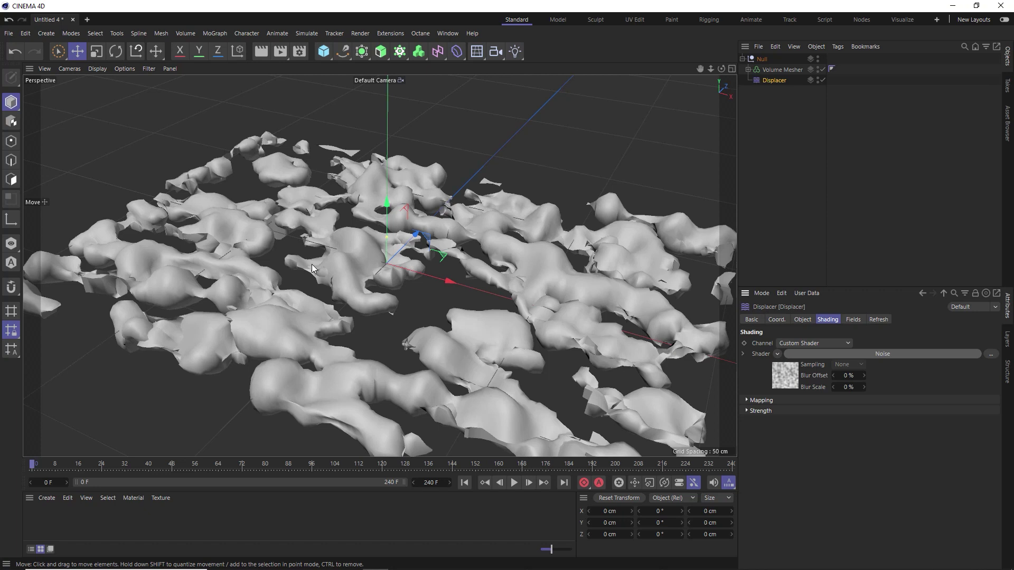
click(803, 320)
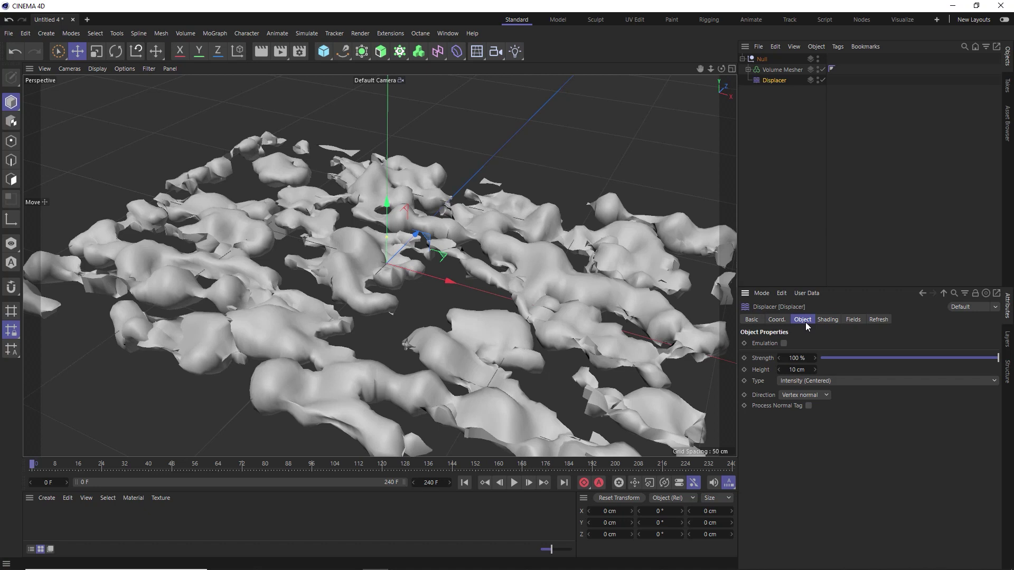
click(788, 370)
text(5)
key(Return)
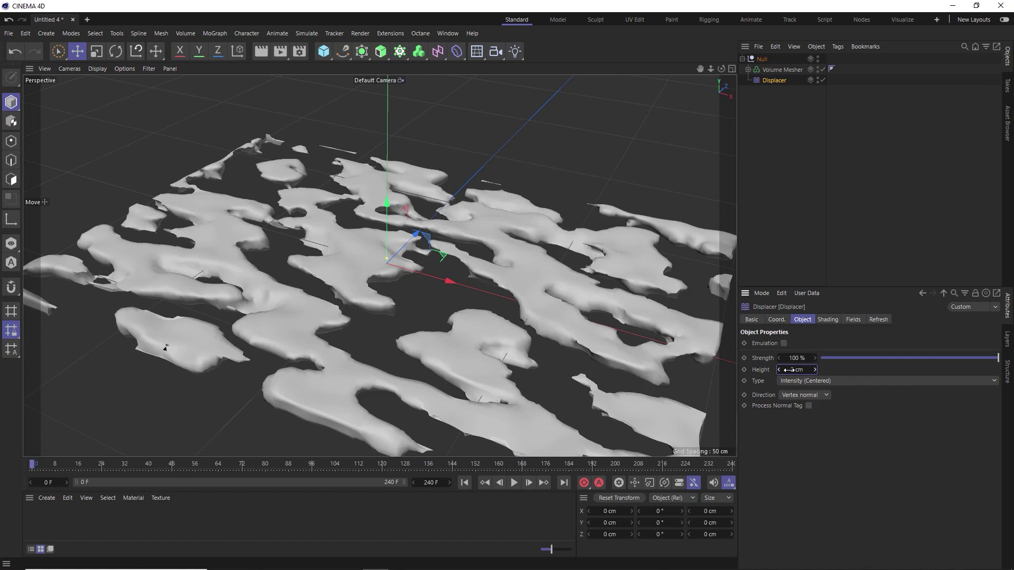
Step: Set the Displacer's Noise Global Scale to 45 %
click(828, 320)
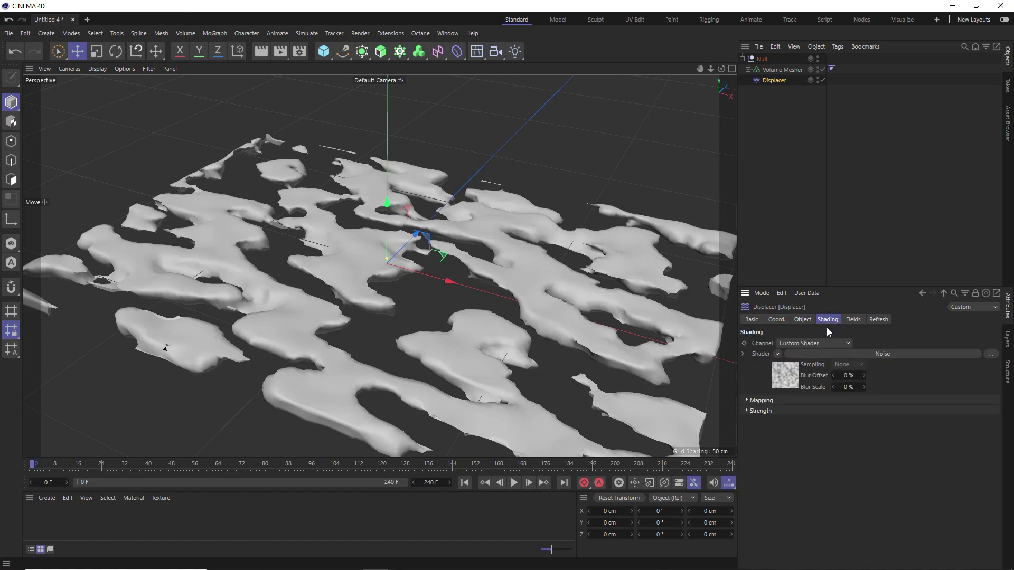
click(791, 377)
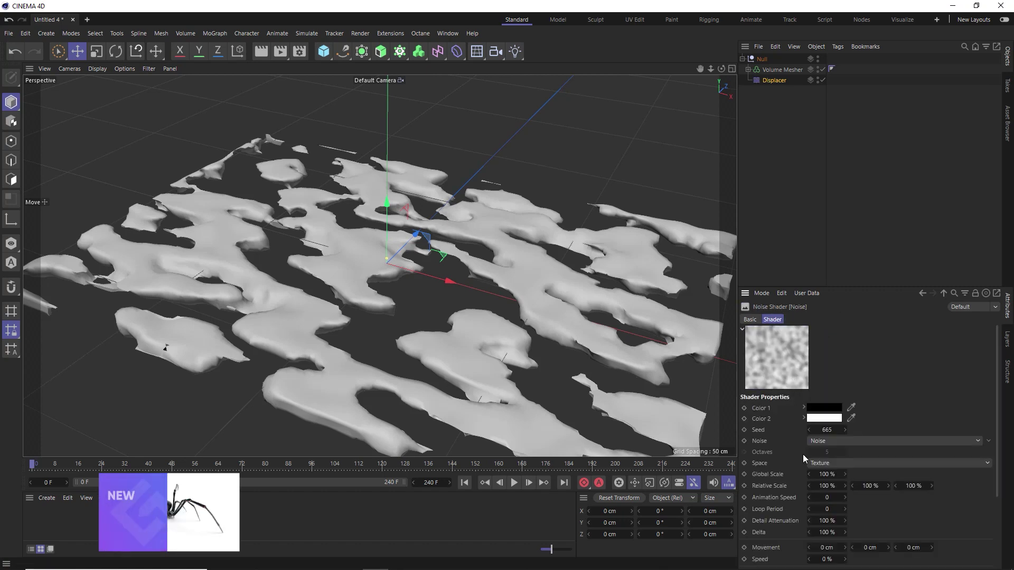
double_click(824, 474)
text(45)
key(Return)
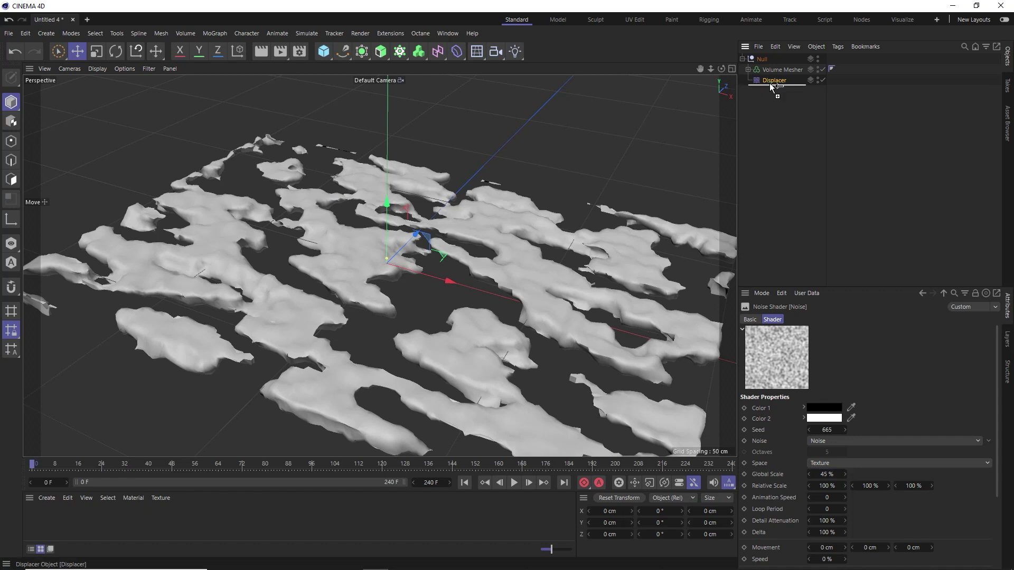
Step: Duplicate the Displacer as Displacer.1 and set its Height to 5
ctrl+drag(770, 85, 770, 86)
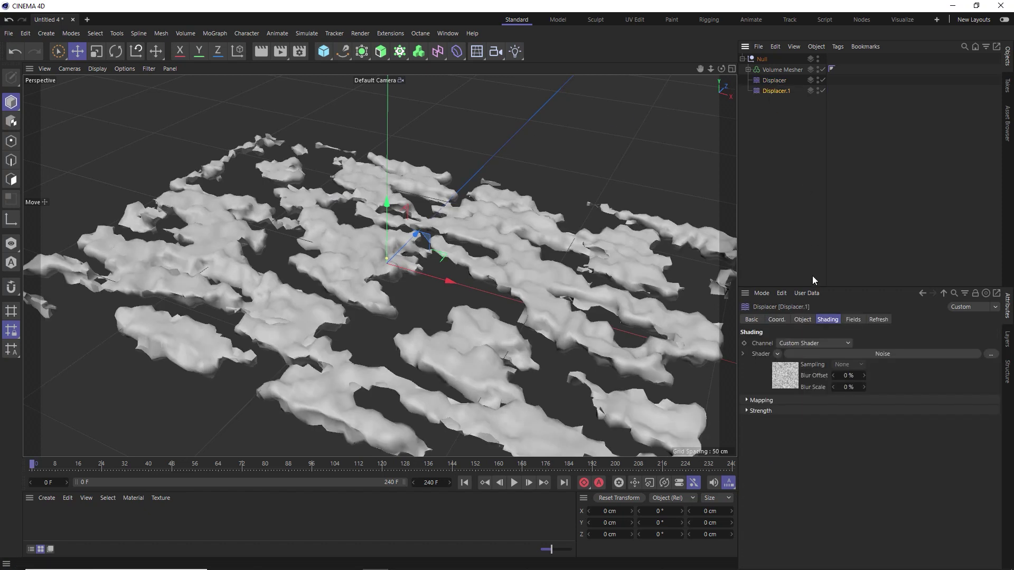
click(801, 319)
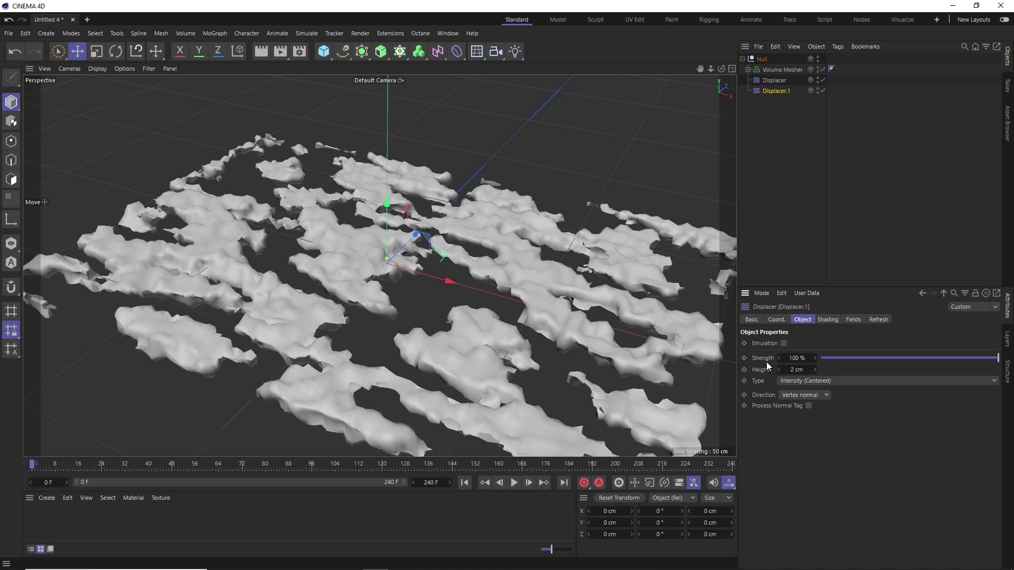
click(795, 370)
text(5)
key(Return)
Step: Change Displacer.1's noise to Wavy Turbulence with Global Scale 100 %
click(821, 319)
click(788, 370)
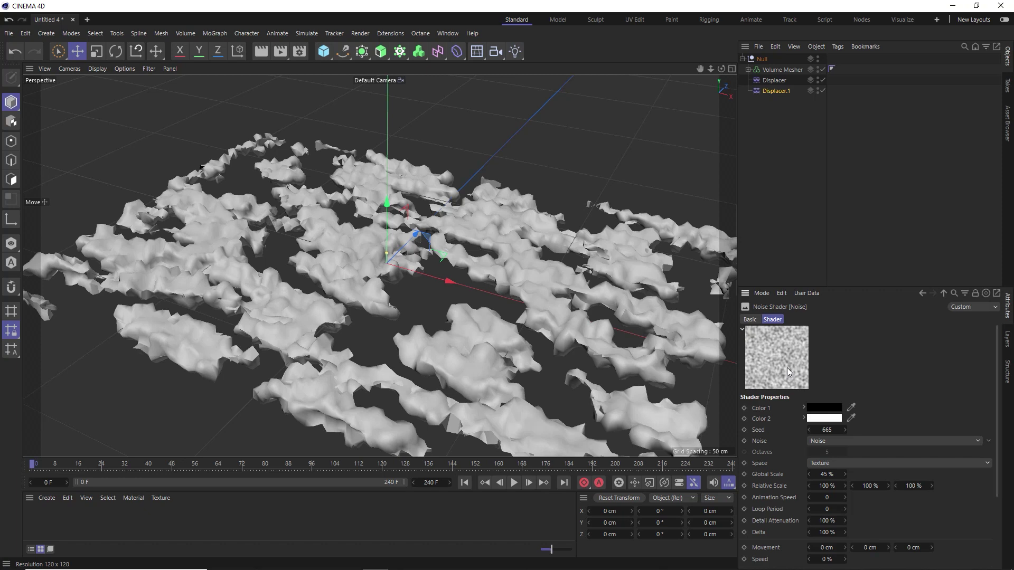
click(817, 441)
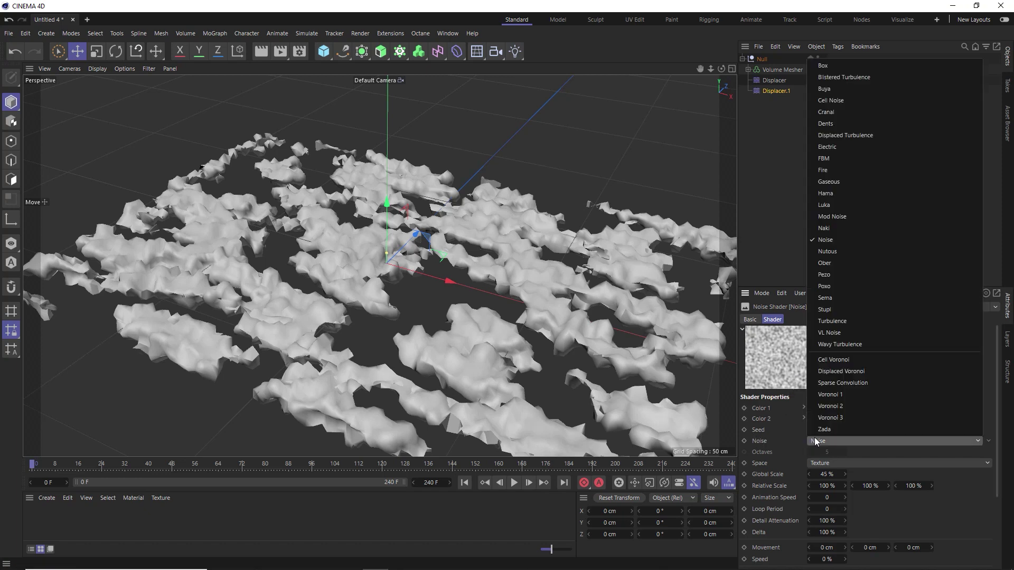
click(841, 343)
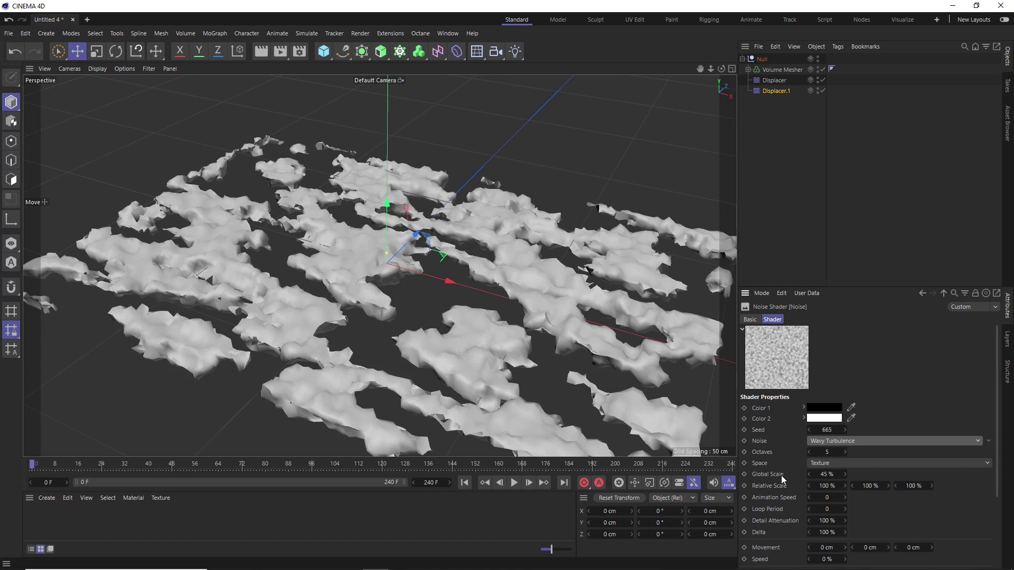
double_click(820, 474)
text(100)
key(Return)
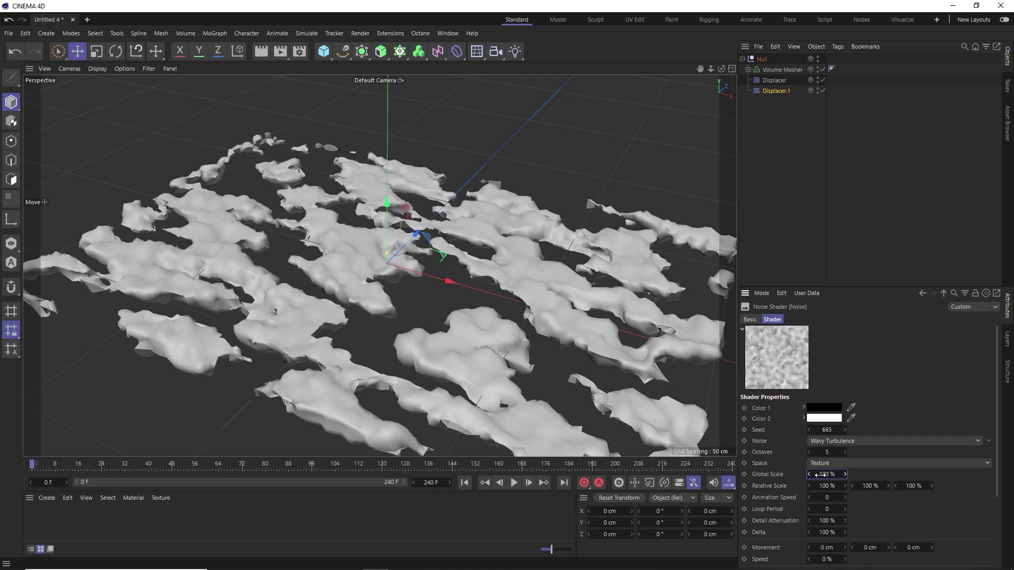
click(763, 59)
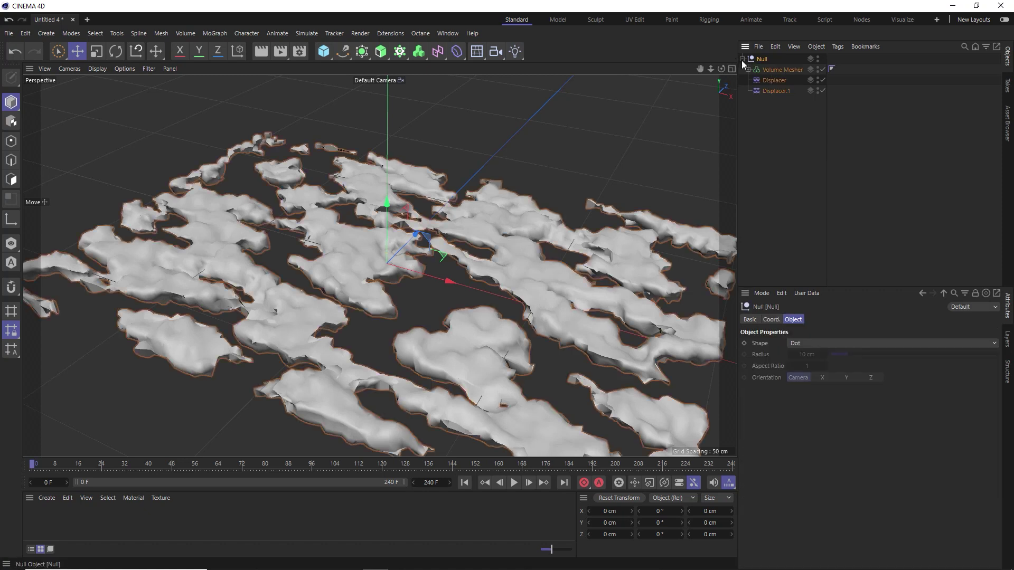
Step: Wrap the Null in a Connect generator inside a new Volume Builder
click(742, 59)
click(362, 52)
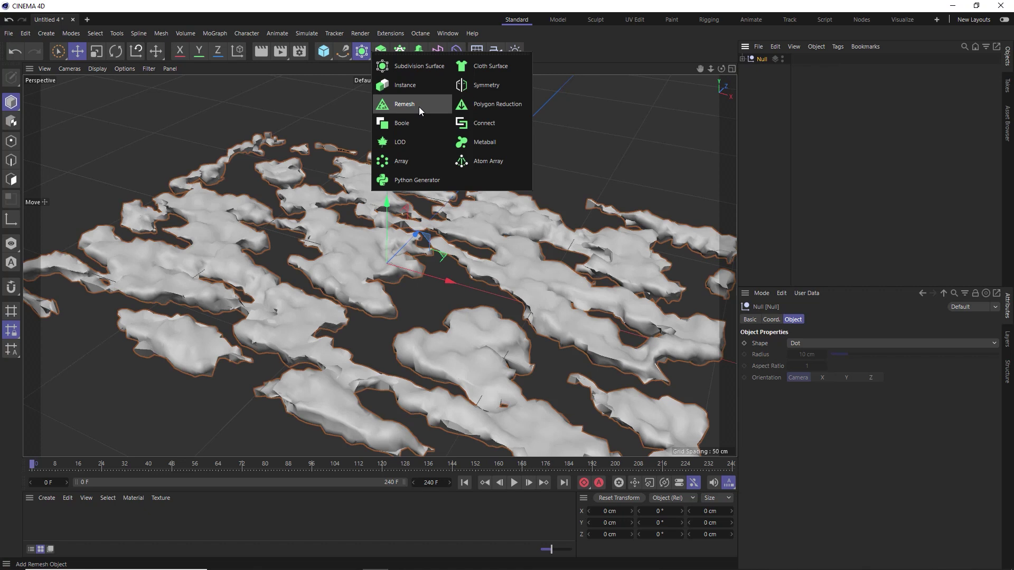
alt+click(484, 125)
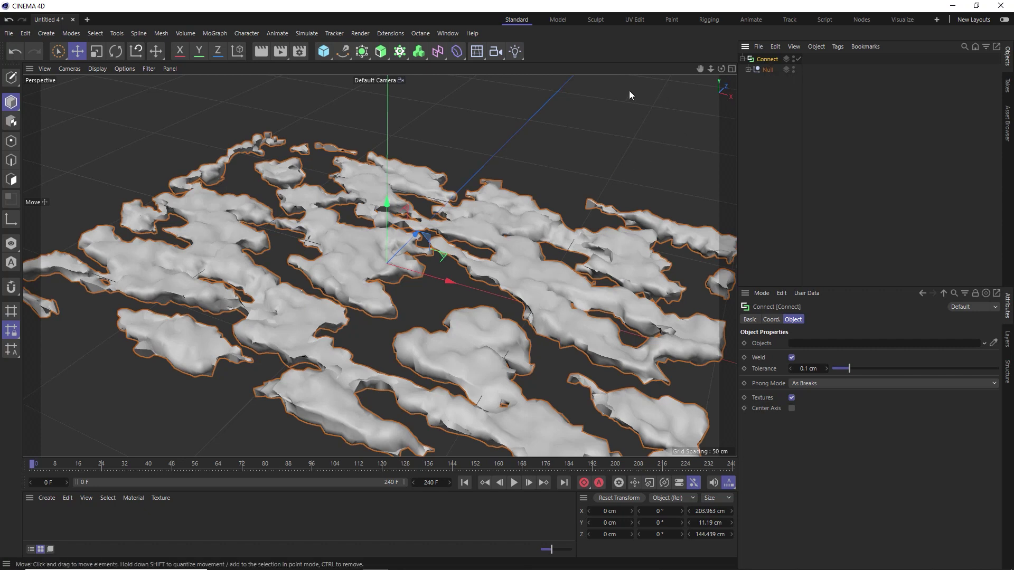
alt+click(421, 53)
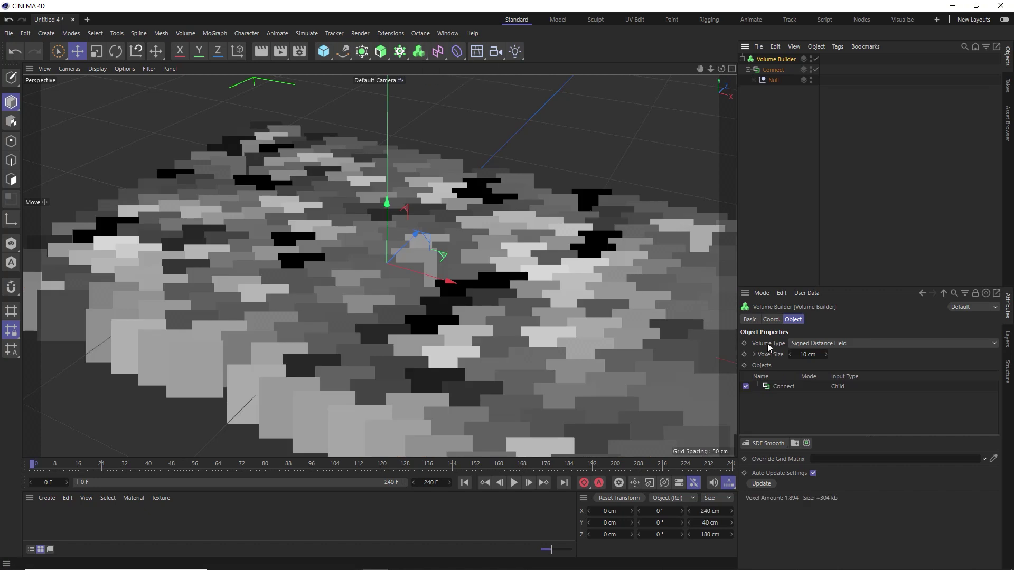
Step: Set the Volume Builder's Voxel Size to 1 cm and Volume Type to Fog
click(801, 354)
key(BackSpace)
text(1)
key(Return)
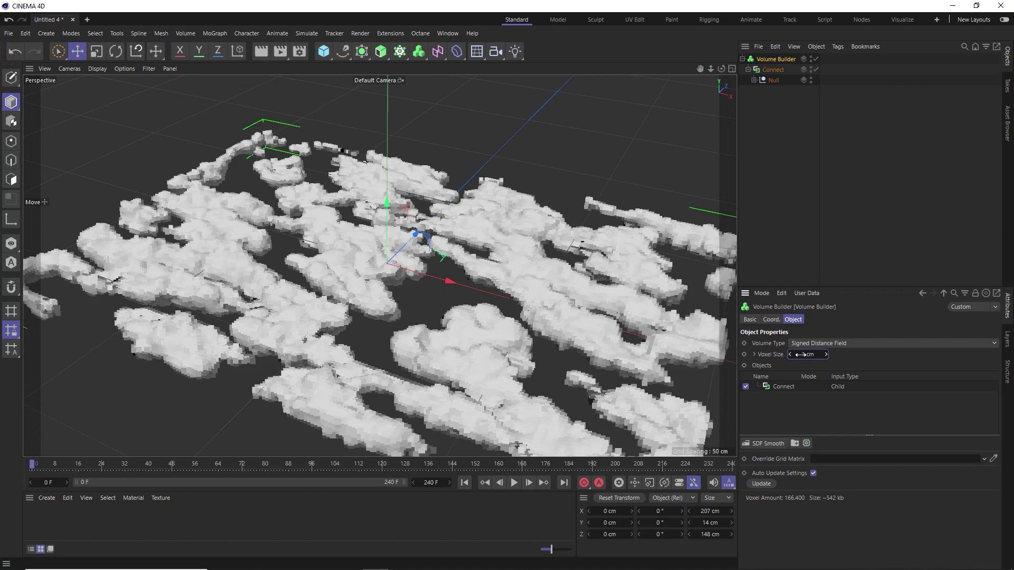
click(816, 345)
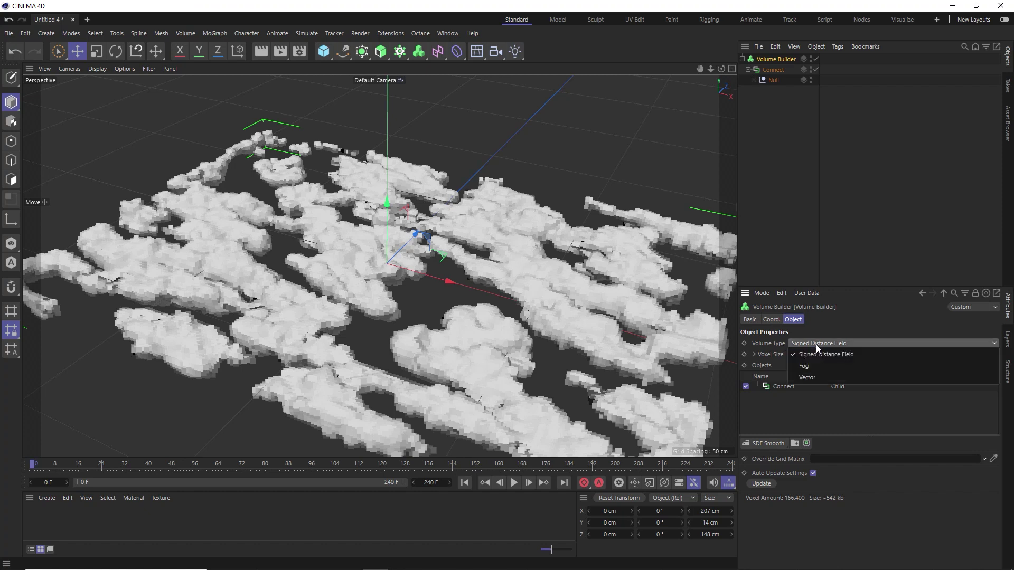
click(804, 363)
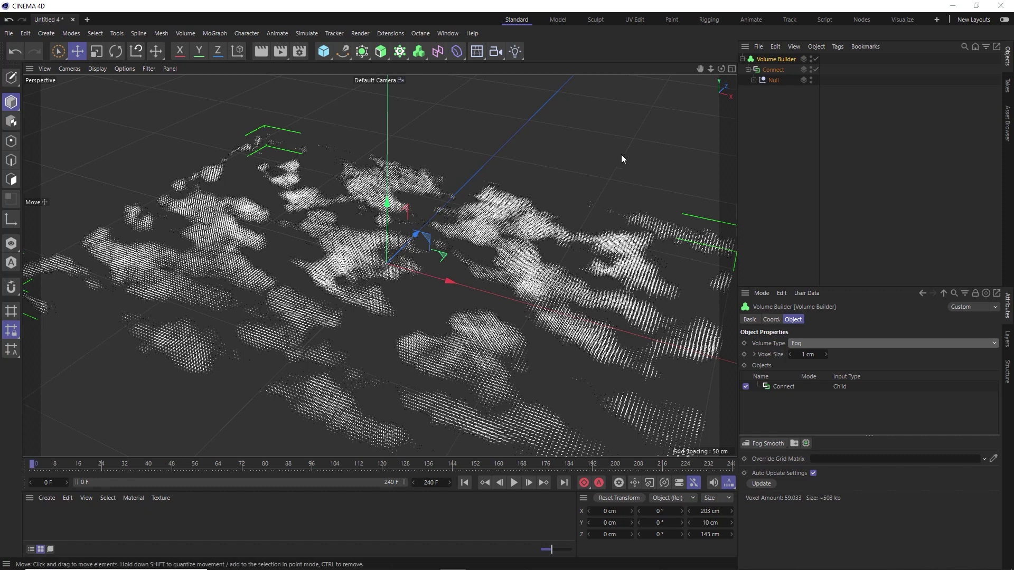
Step: Deactivate the Volume Builder and rename it Cloud_2
click(742, 59)
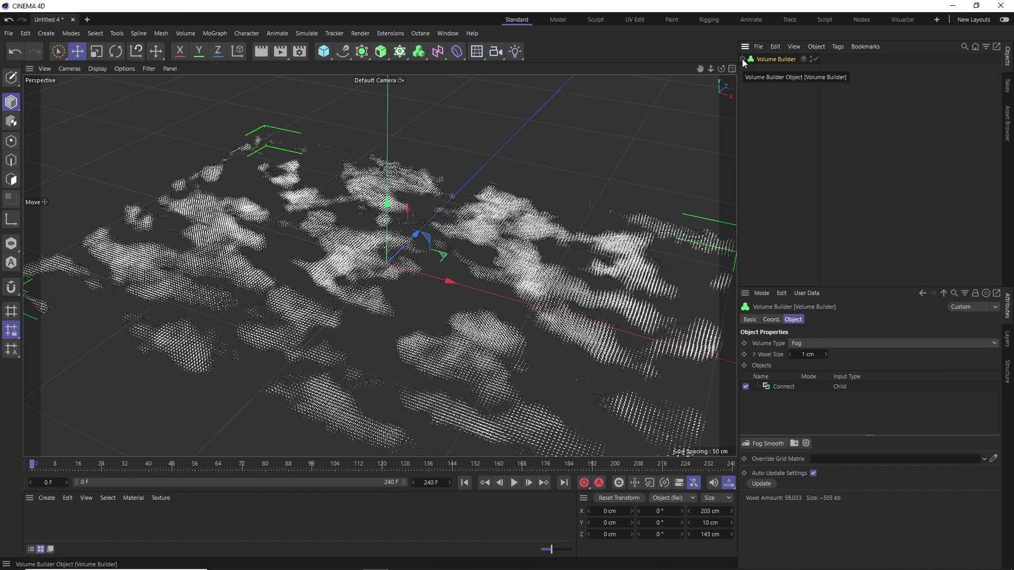
click(815, 59)
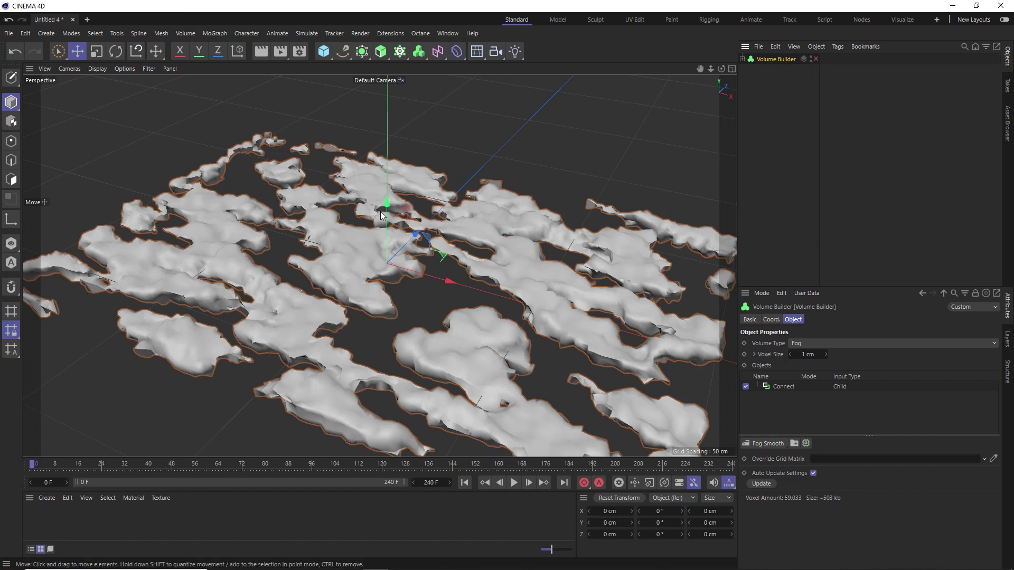
scroll(380, 256, down, 5)
alt+drag(432, 246, 328, 232)
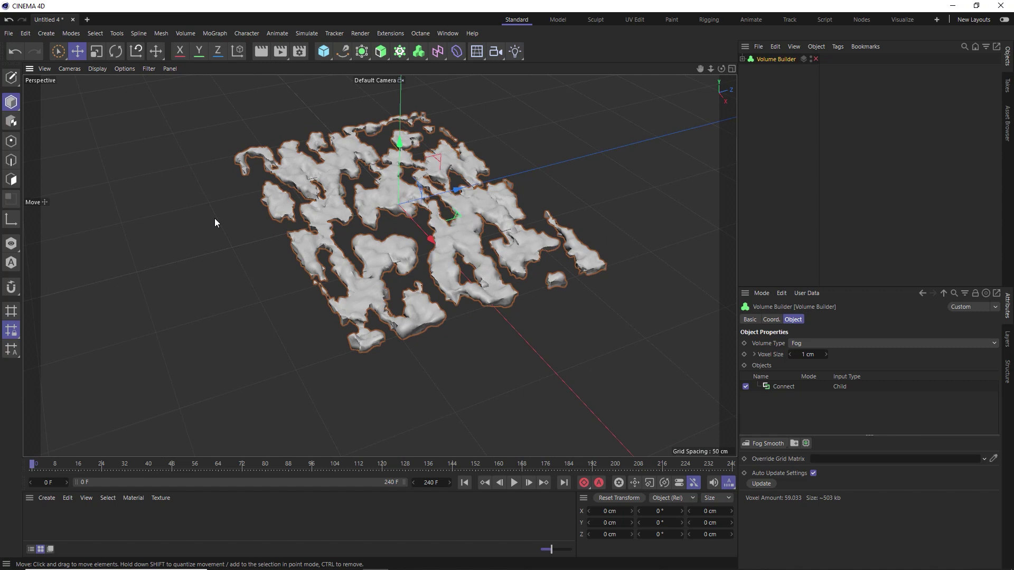
double_click(768, 59)
text(Cloud_2)
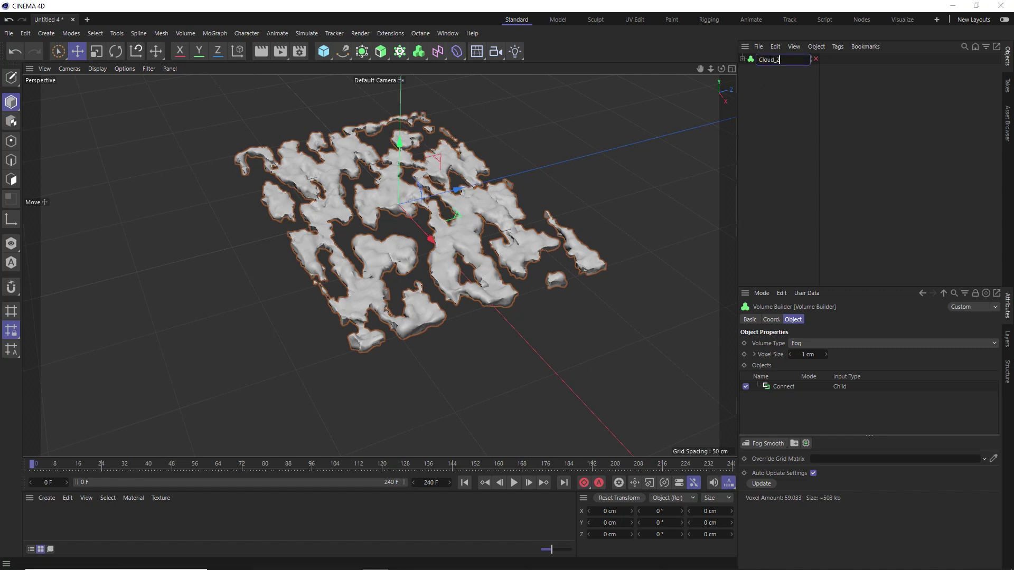
key(Return)
Step: Duplicate it as Cloud_1 and move it 140 cm back to Z -140
ctrl+drag(775, 79, 768, 74)
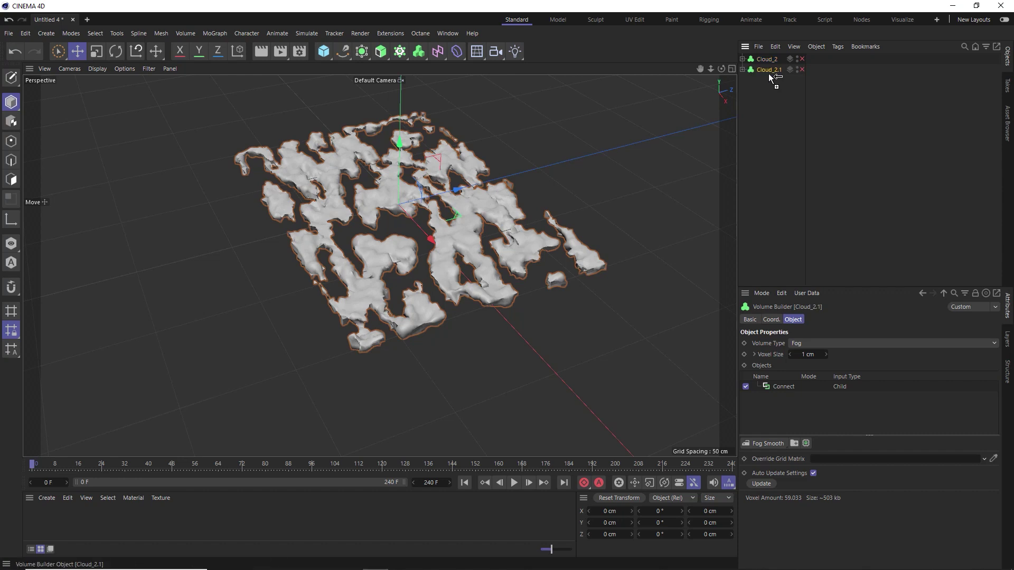
double_click(776, 69)
key(BackSpace)
key(BackSpace)
key(BackSpace)
text(1)
key(Return)
drag(457, 189, 224, 248)
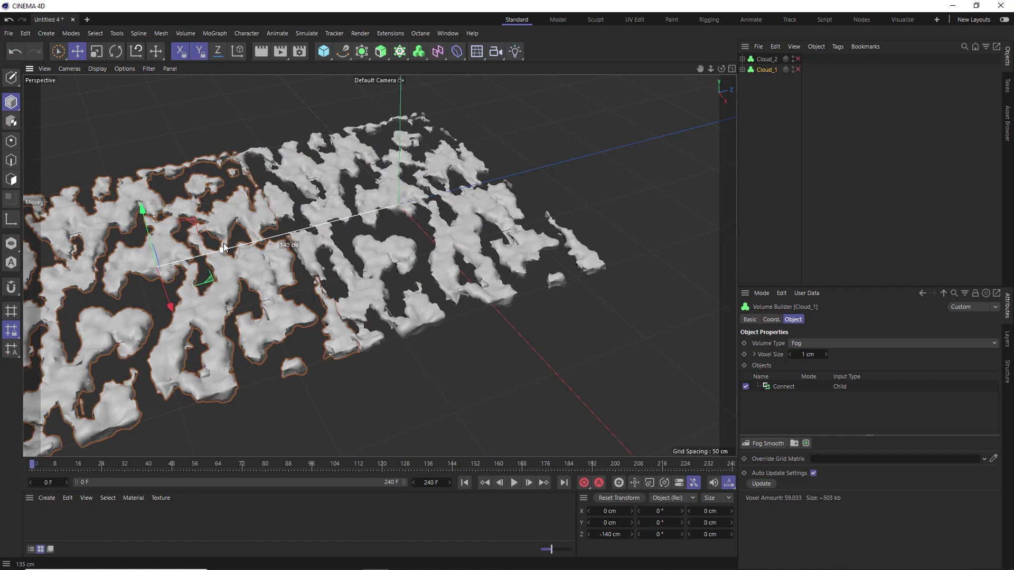
drag(223, 248, 224, 247)
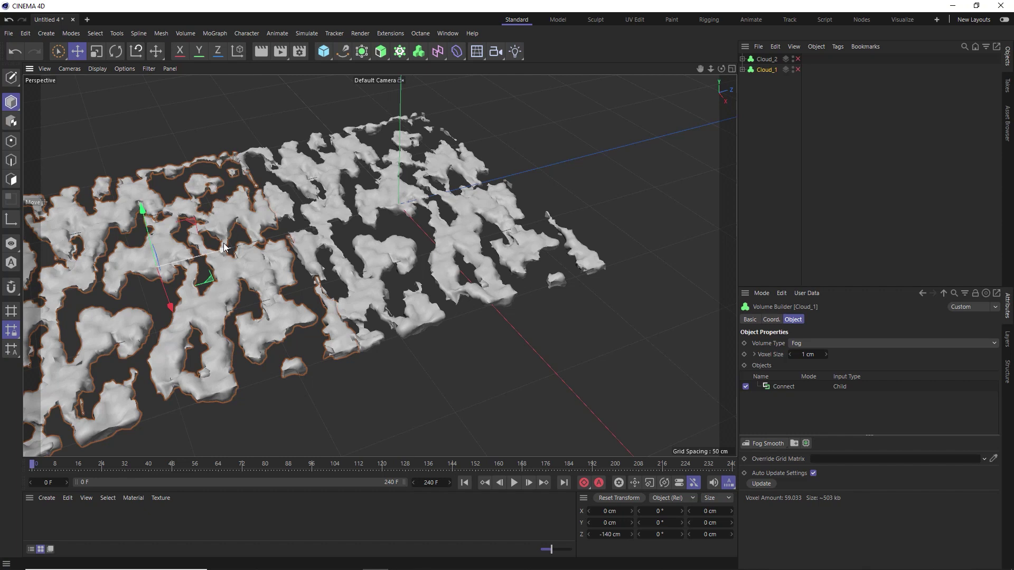
Step: Add copies Cloud_3 at Z 140 cm and Cloud_4 at Z 280 cm
ctrl+drag(765, 59, 766, 59)
drag(487, 185, 494, 280)
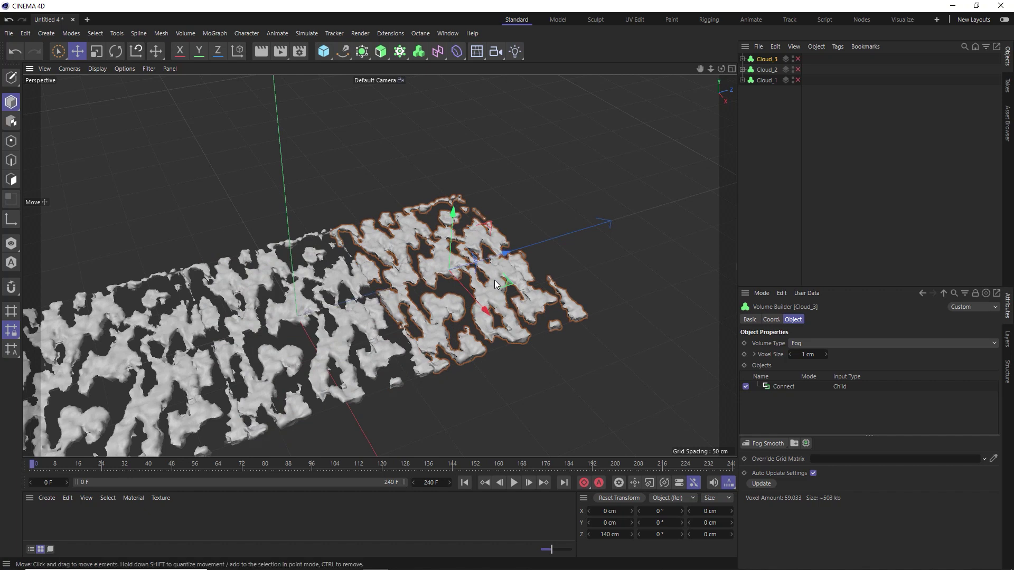
ctrl+drag(765, 60, 768, 65)
double_click(770, 60)
text(Cloud_4)
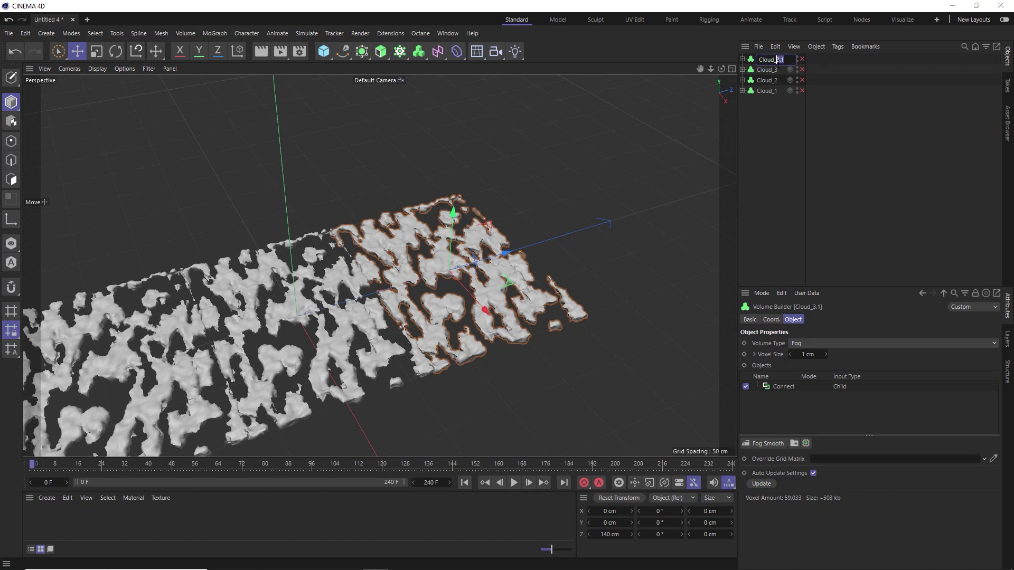
key(Return)
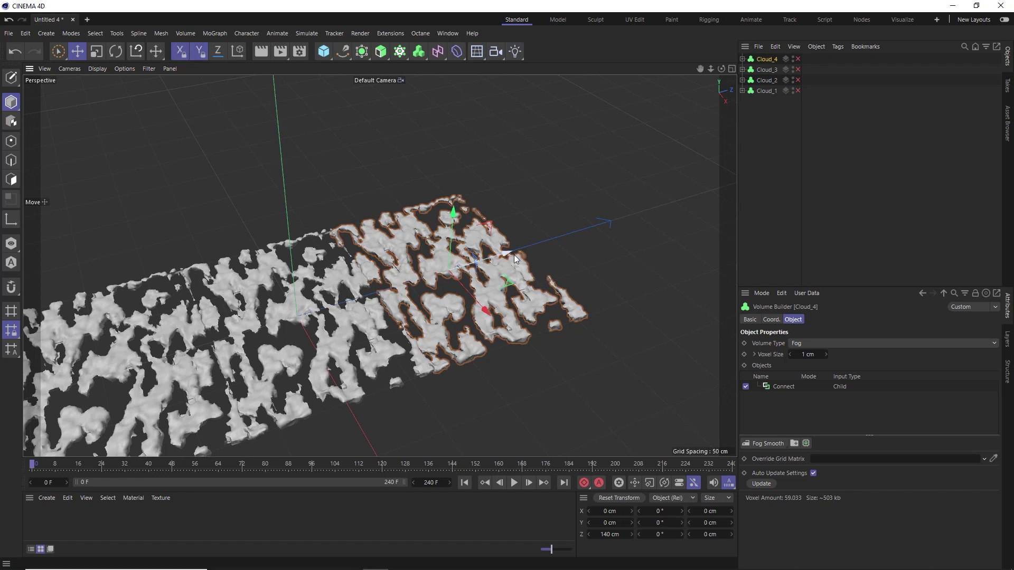
drag(514, 255, 635, 230)
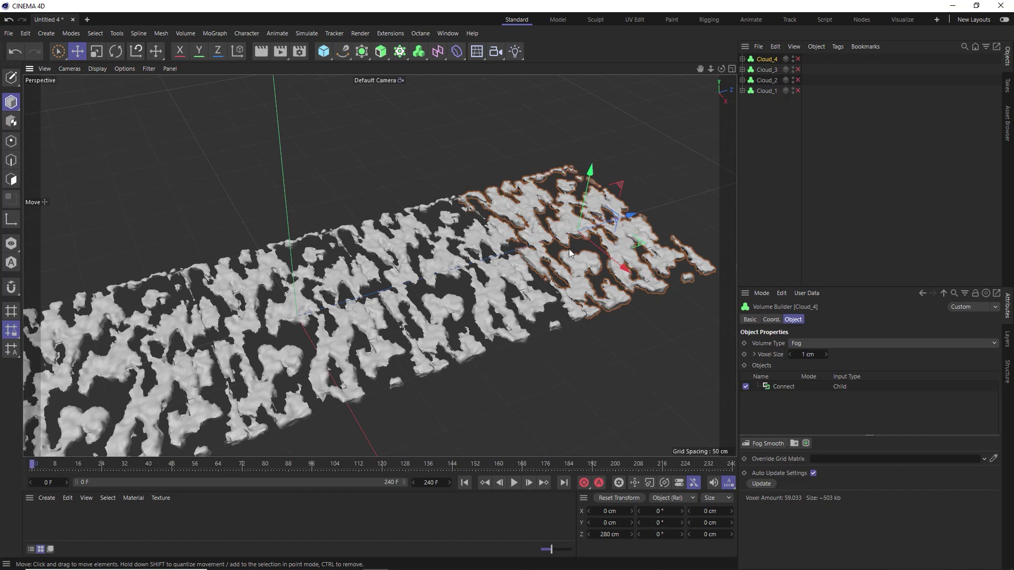
scroll(222, 344, up, 5)
alt+drag(222, 343, 286, 329)
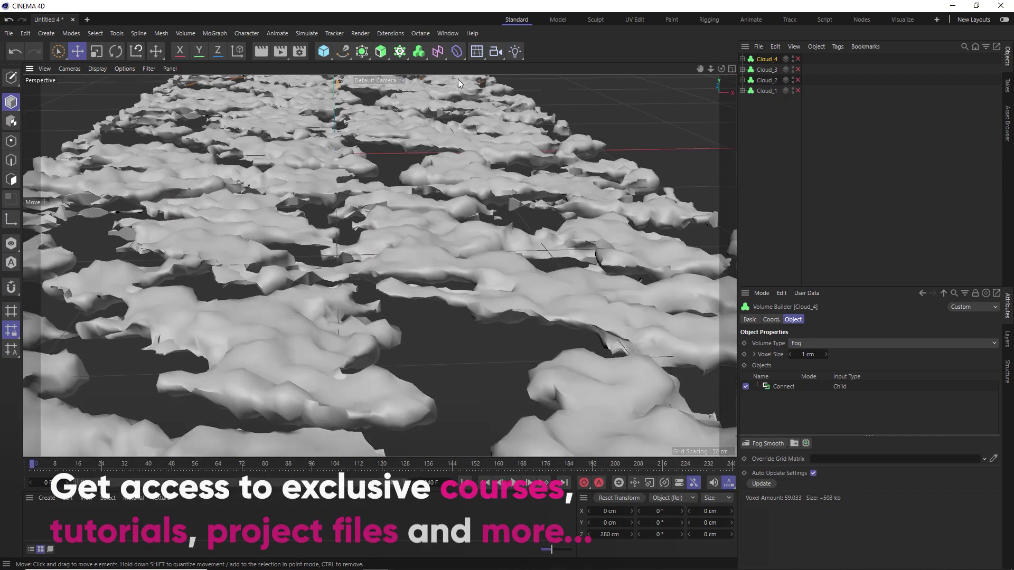
Step: Add a camera from the current view and lower it closer over the clouds
click(497, 53)
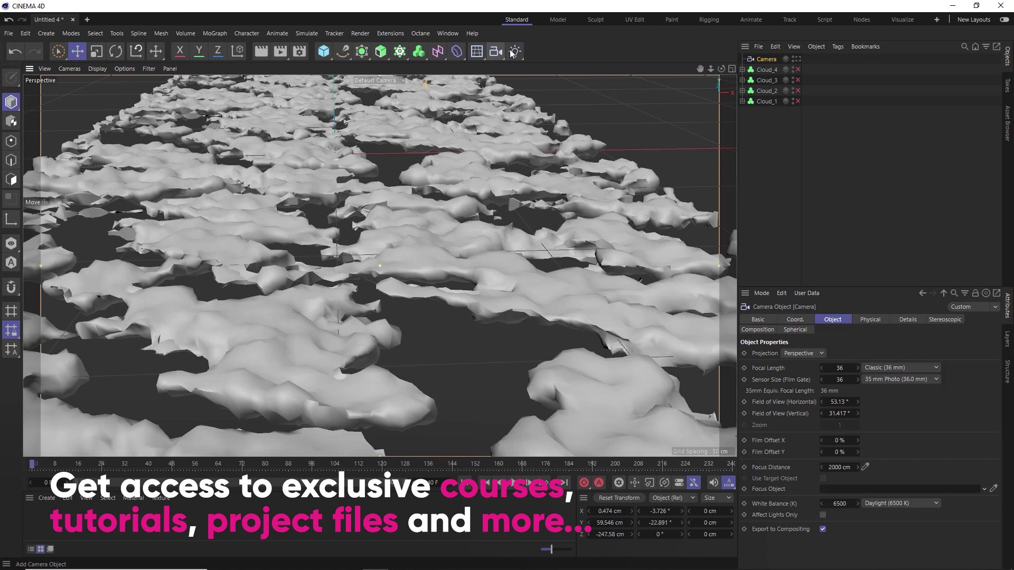
click(799, 59)
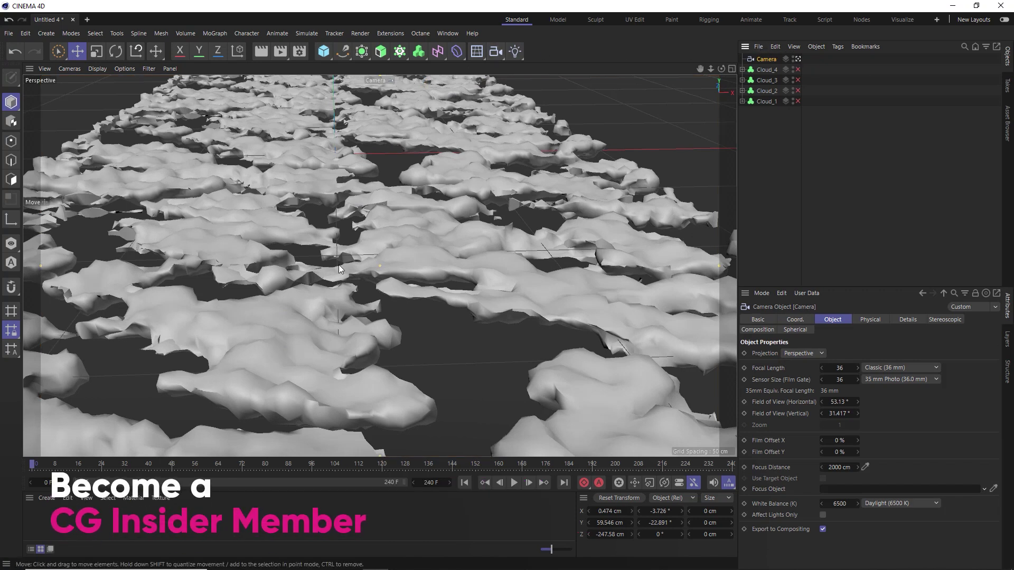
alt+drag(338, 265, 370, 233)
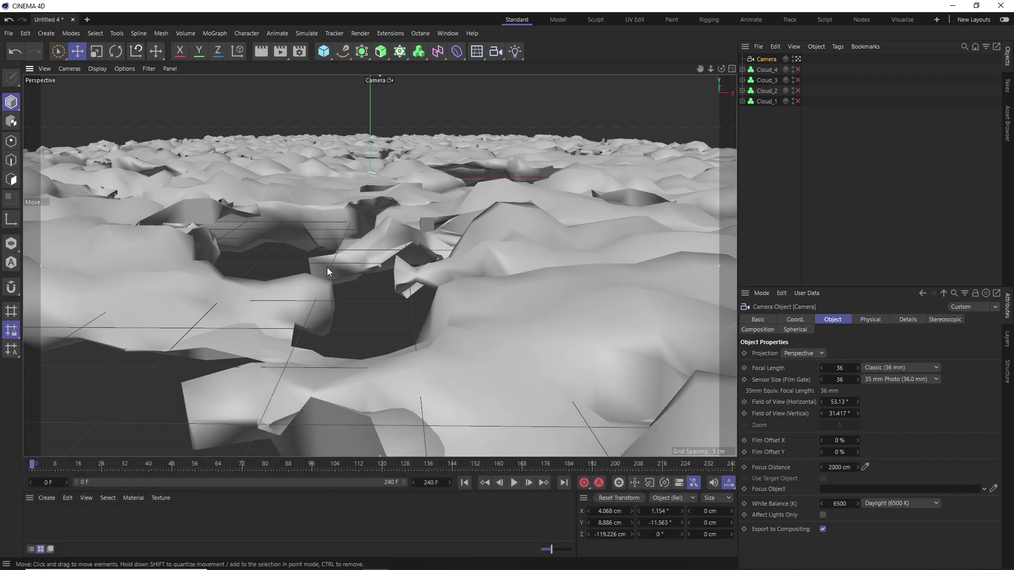
Step: Parent the camera under a new Null and reset its heading and X position to 0
click(323, 51)
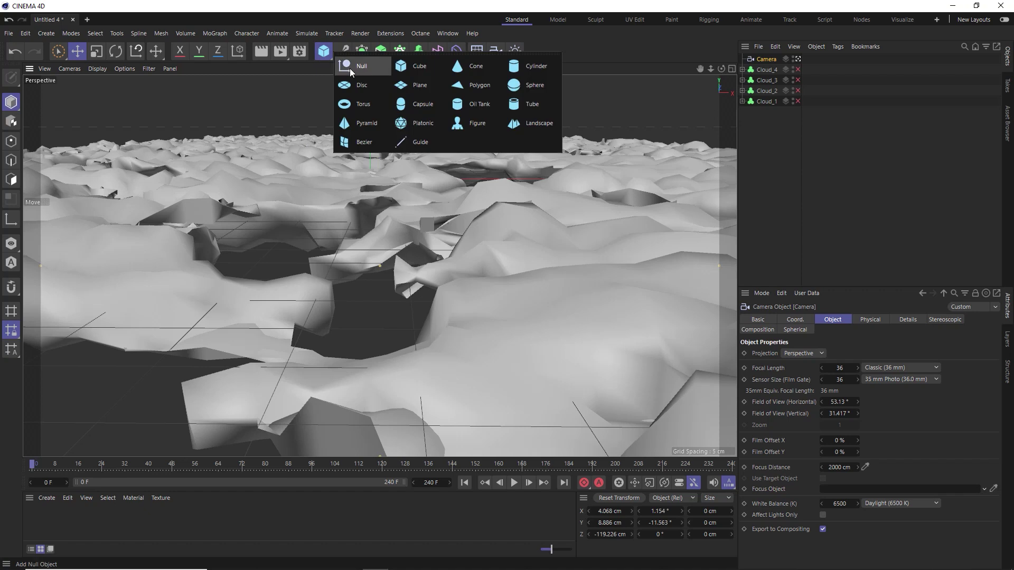
click(351, 69)
click(764, 70)
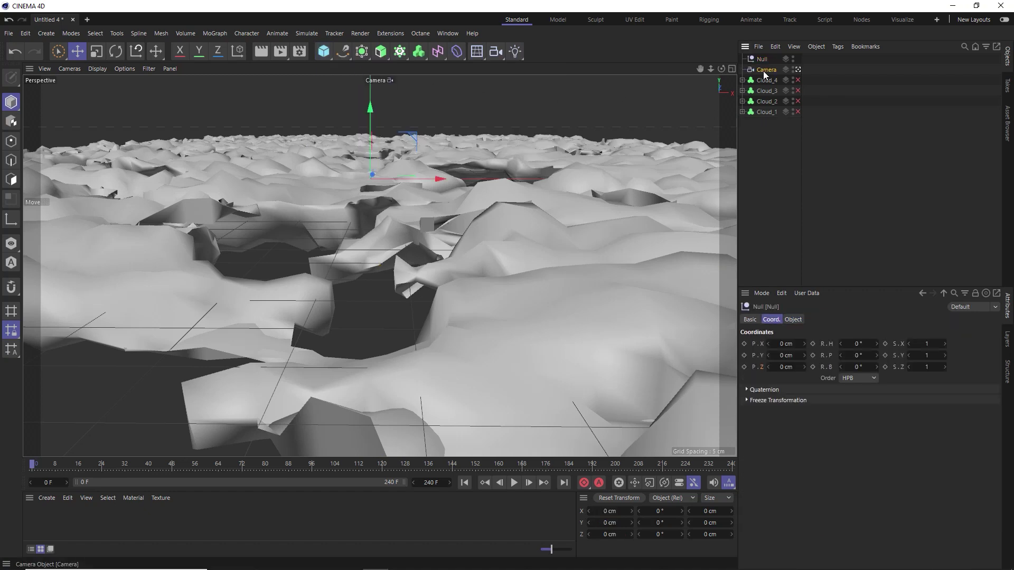
drag(761, 58, 759, 59)
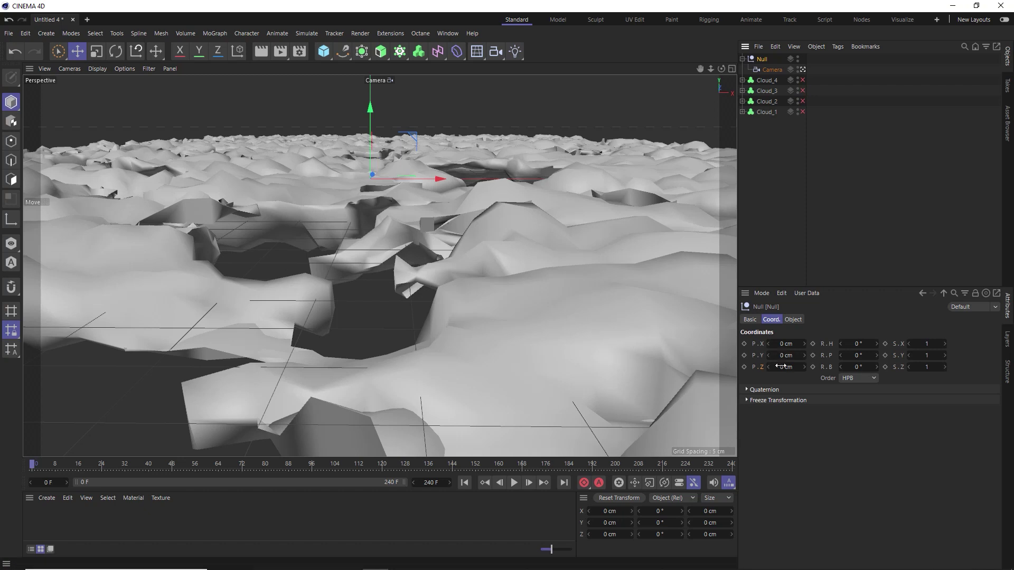
mouse_move(781, 365)
mouse_down()
mouse_move(797, 366)
mouse_move(781, 365)
mouse_up()
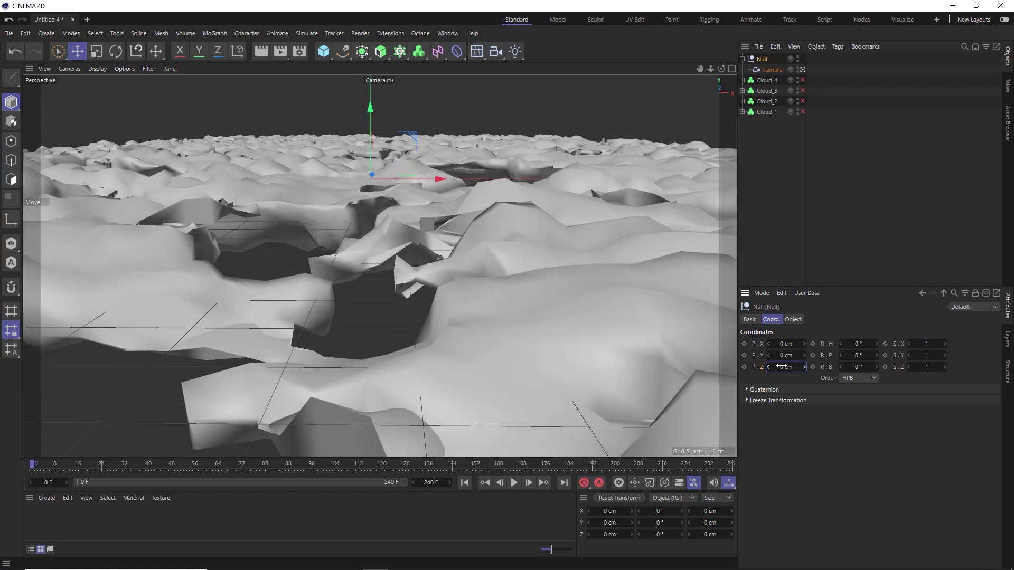
click(771, 69)
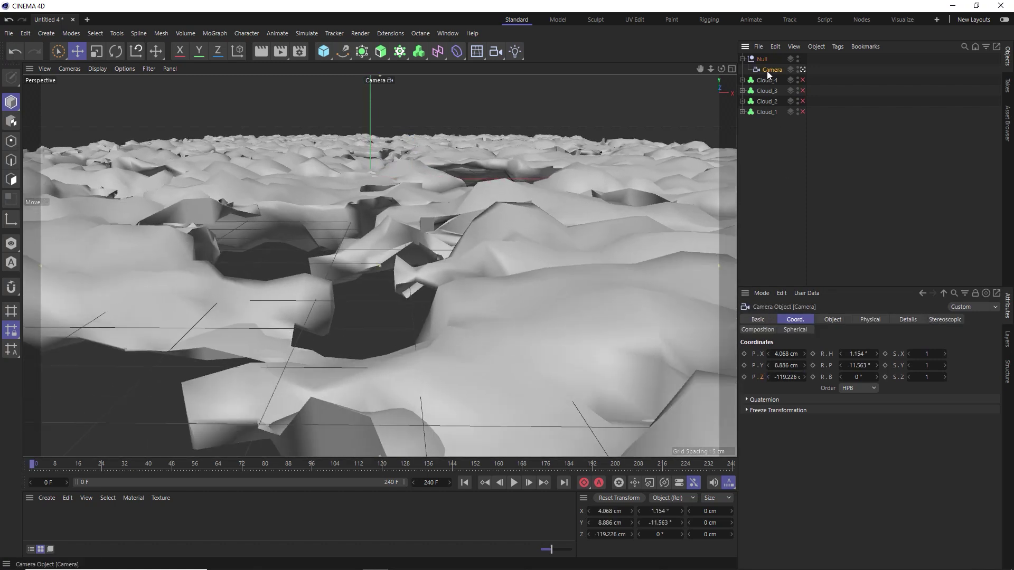
right_click(854, 354)
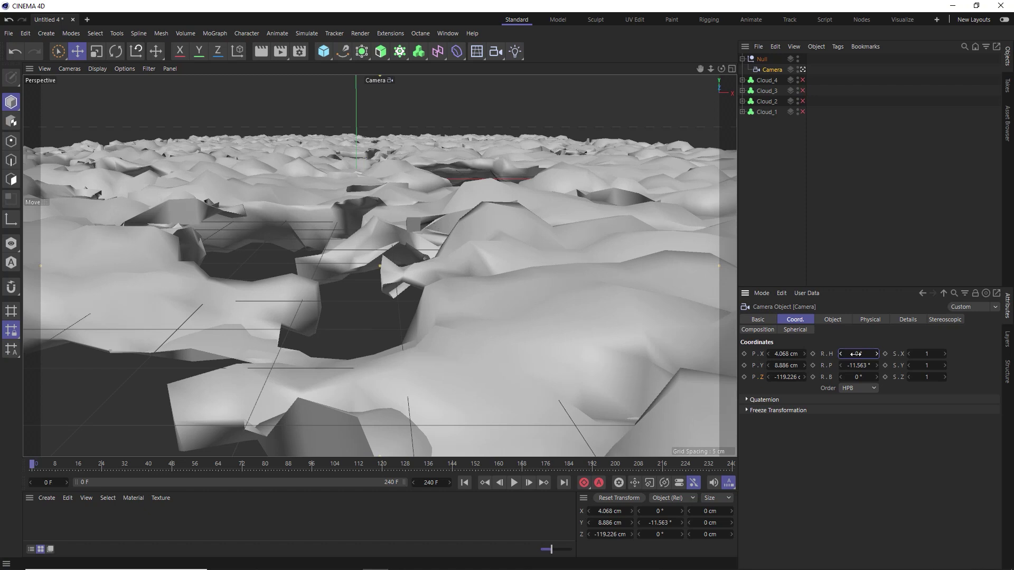
right_click(785, 354)
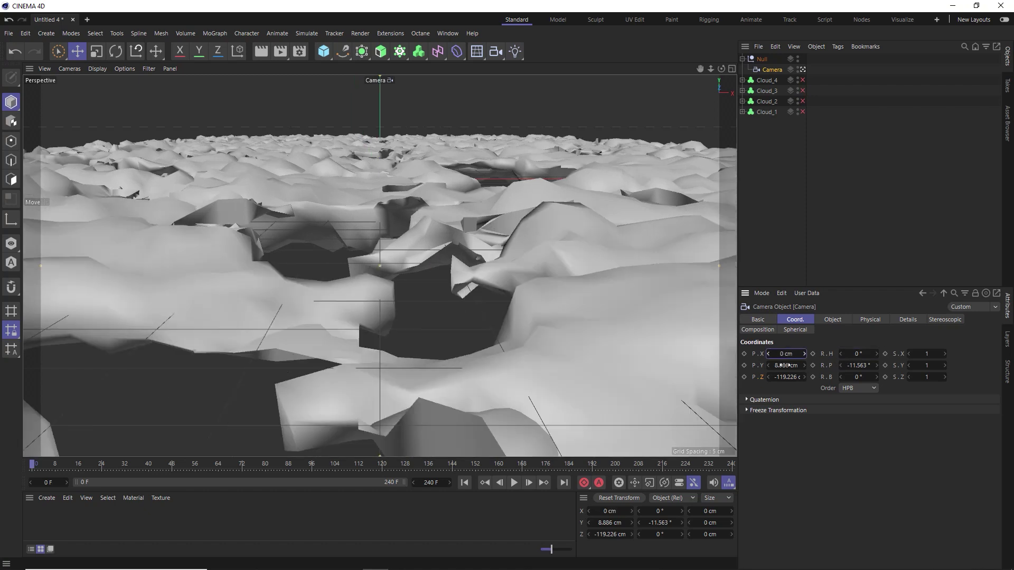
Step: Keyframe the Null's Z position at 0 cm on frame 0 and 140 cm on frame 240
click(762, 59)
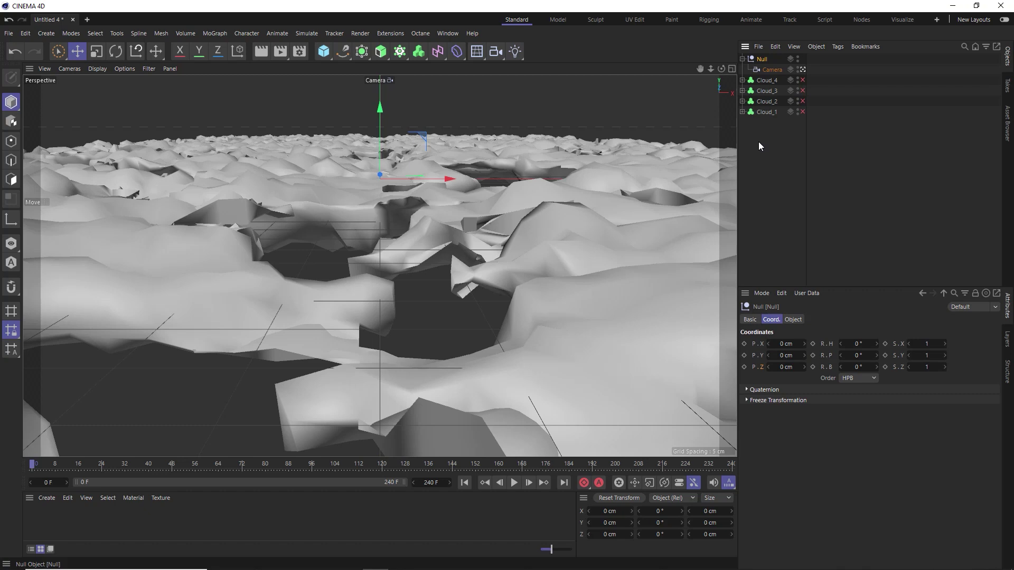
click(744, 367)
click(731, 468)
click(785, 367)
text(11)
key(Return)
scroll(781, 368, up, 2)
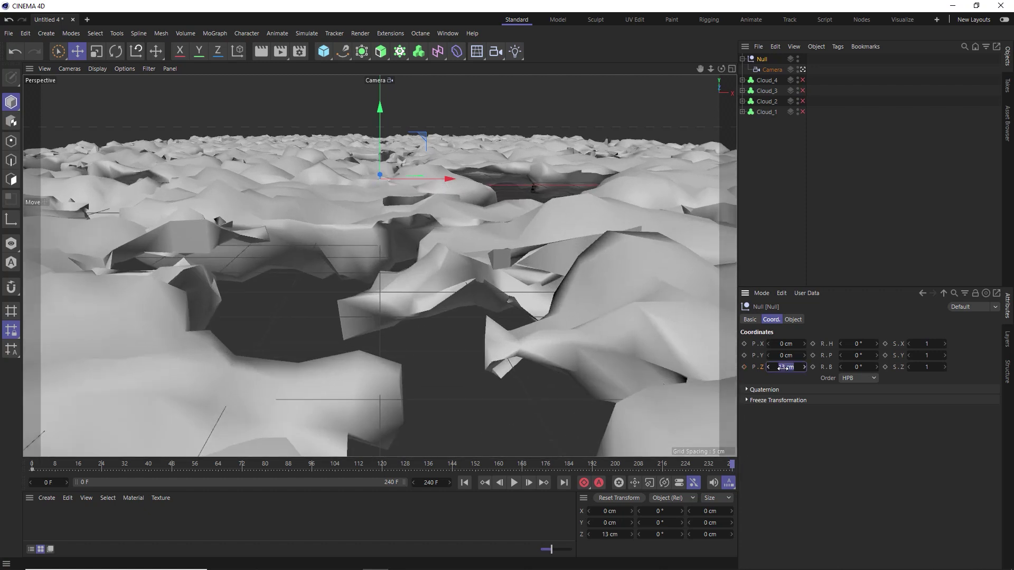
text(140)
key(Return)
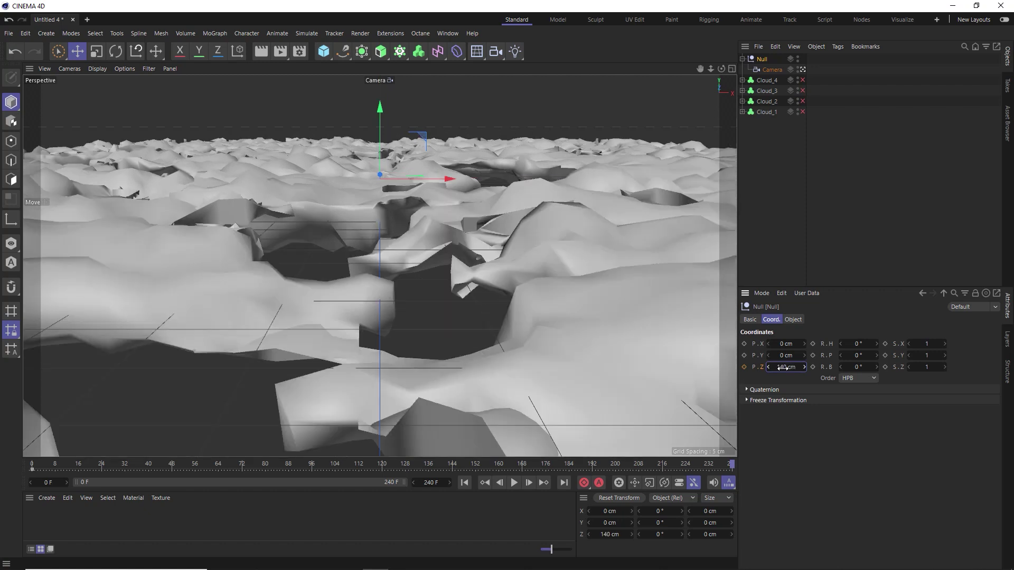
click(744, 367)
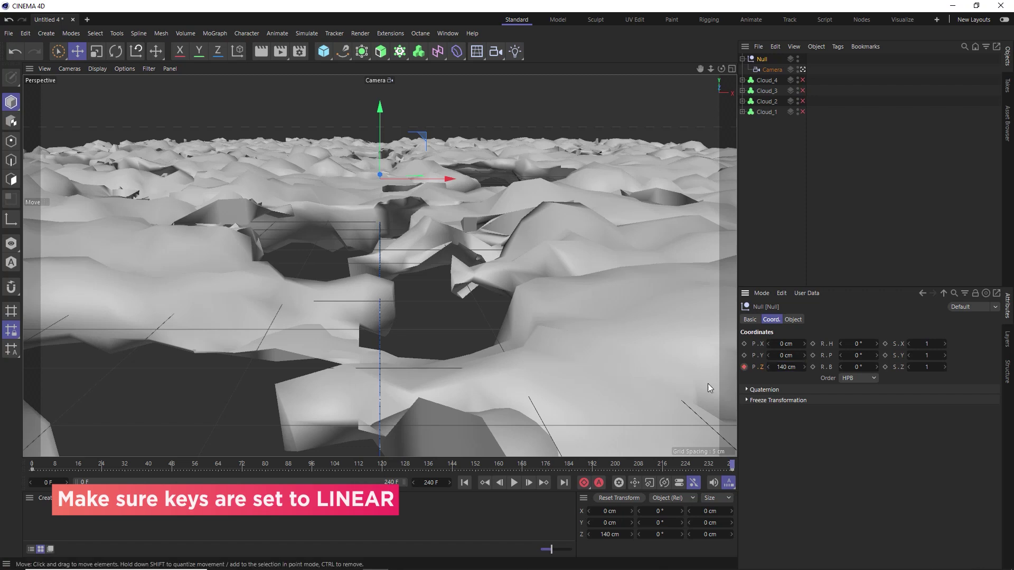
Step: Play back the fly-through and compare the first and last frames for the loop
click(513, 483)
click(773, 202)
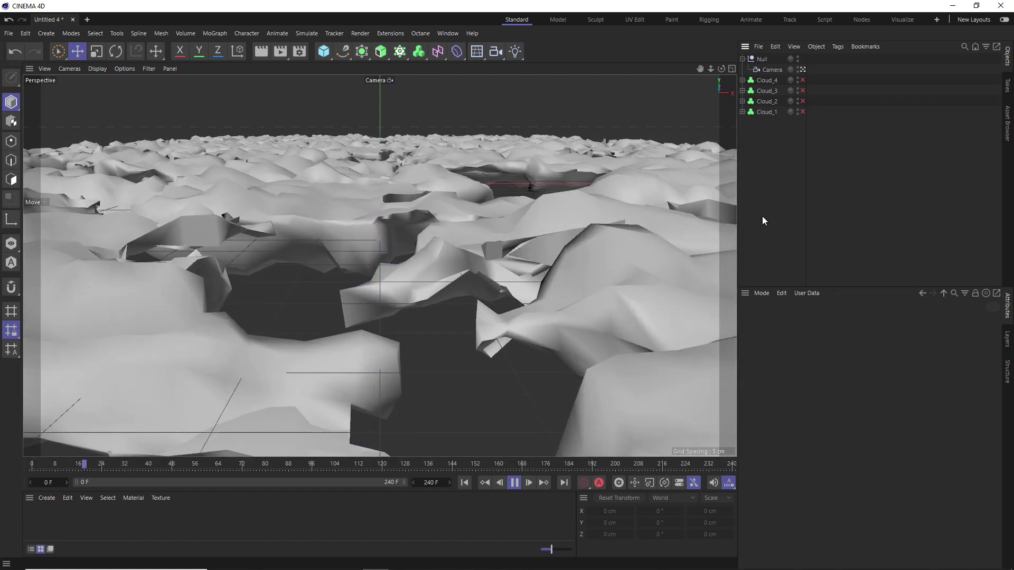
key(F8)
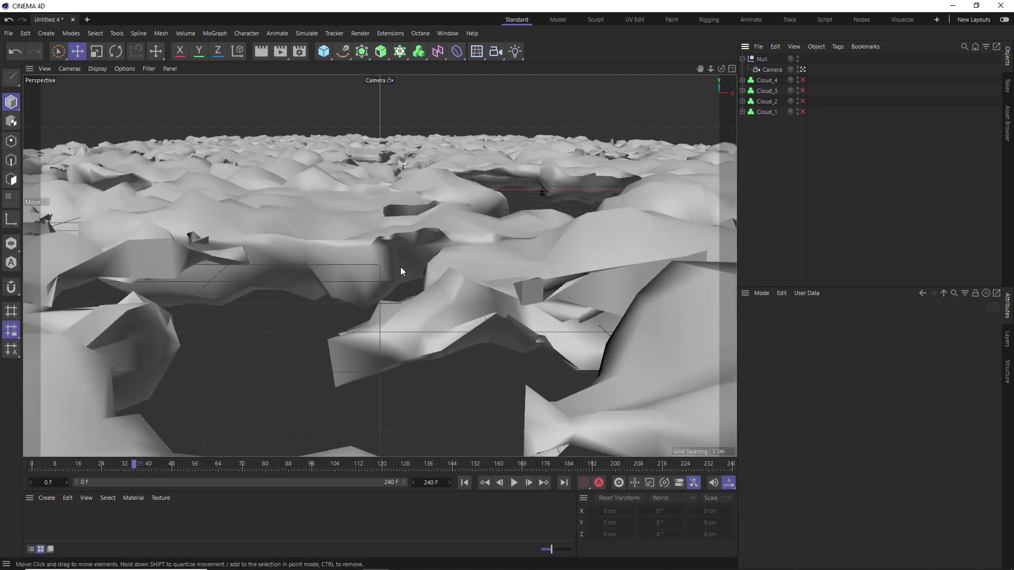
click(464, 482)
click(563, 482)
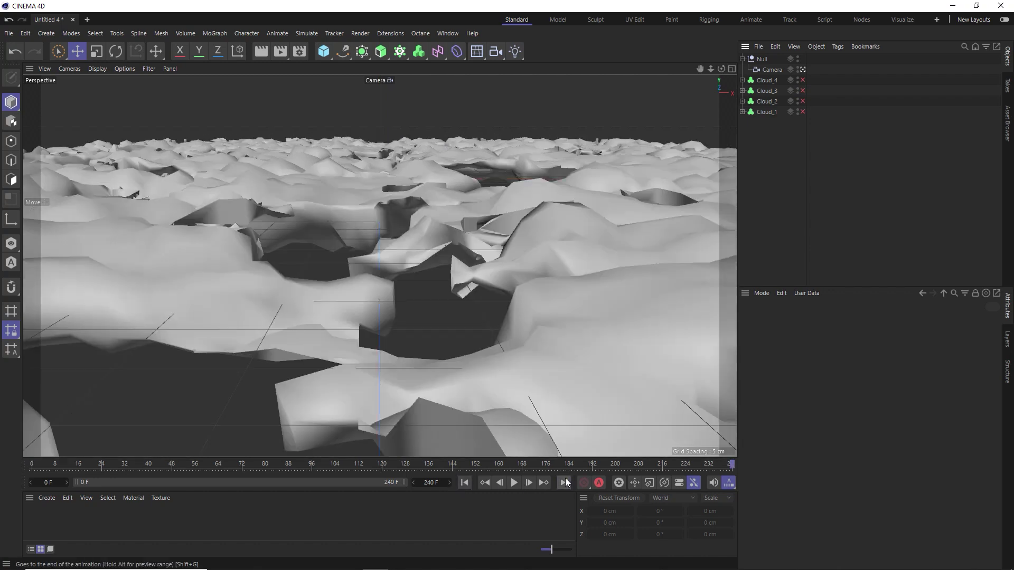
click(459, 484)
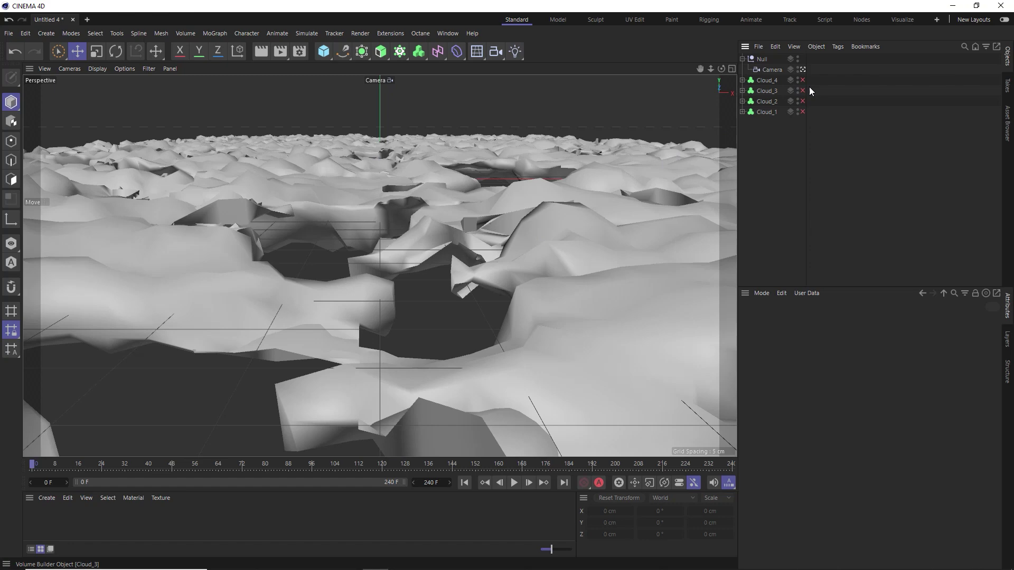
Step: Turn Cloud_1 through Cloud_4 back on in the enable column
drag(803, 80, 807, 108)
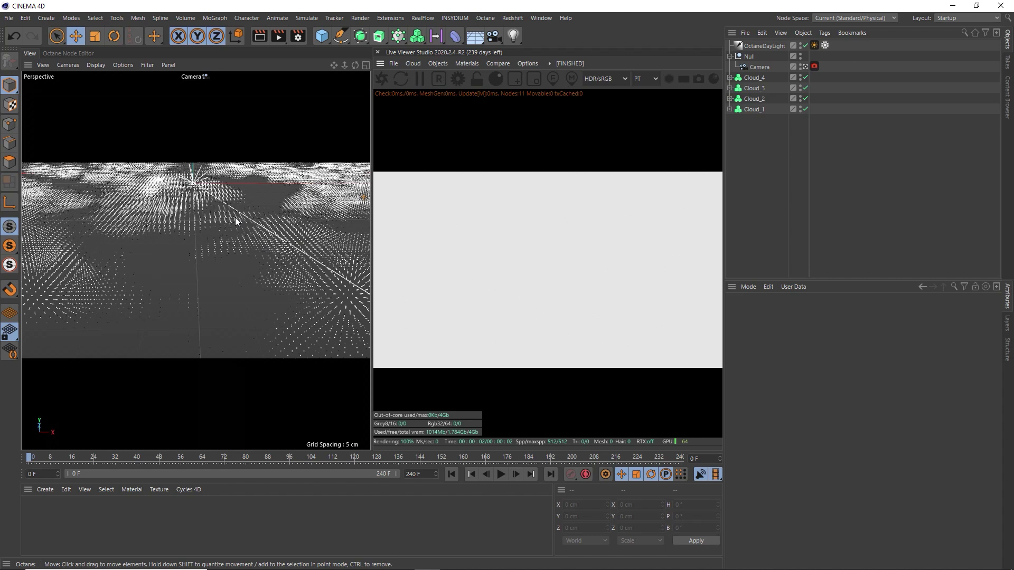
Step: Give Cloud_2 an Octane object tag, copy it to the clouds, and show Particle Rendering
right_click(761, 98)
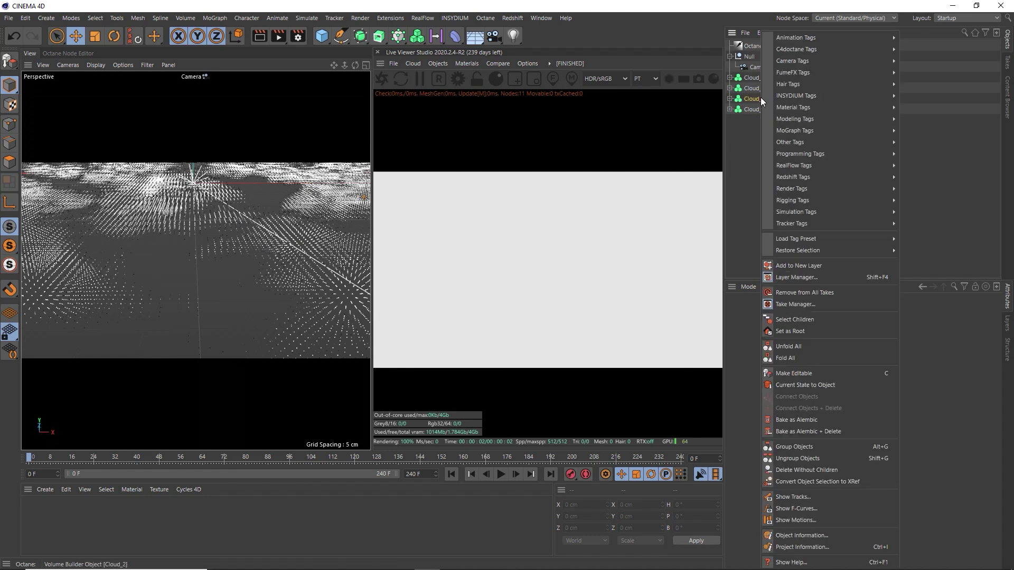
mouse_move(797, 51)
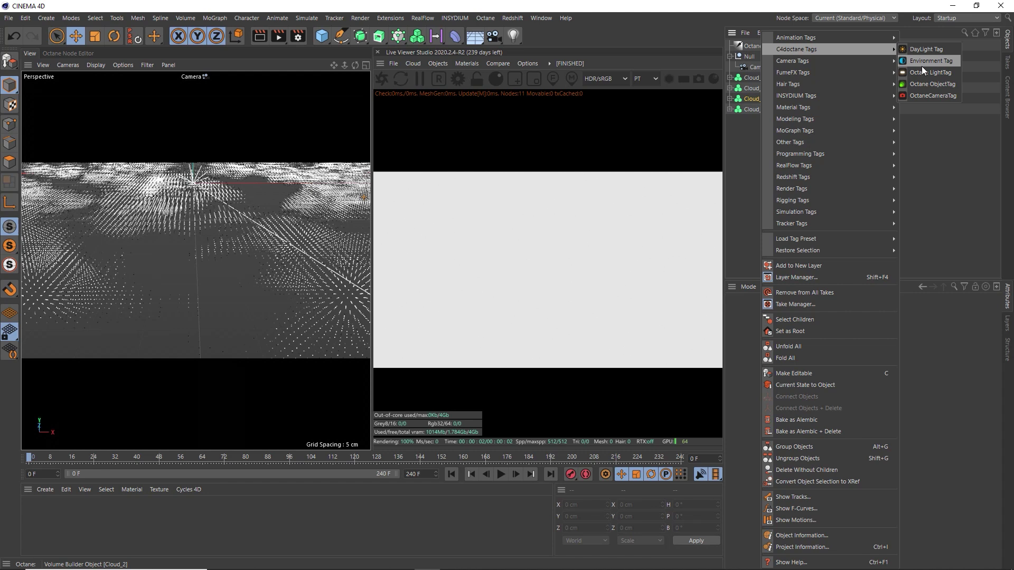
click(923, 83)
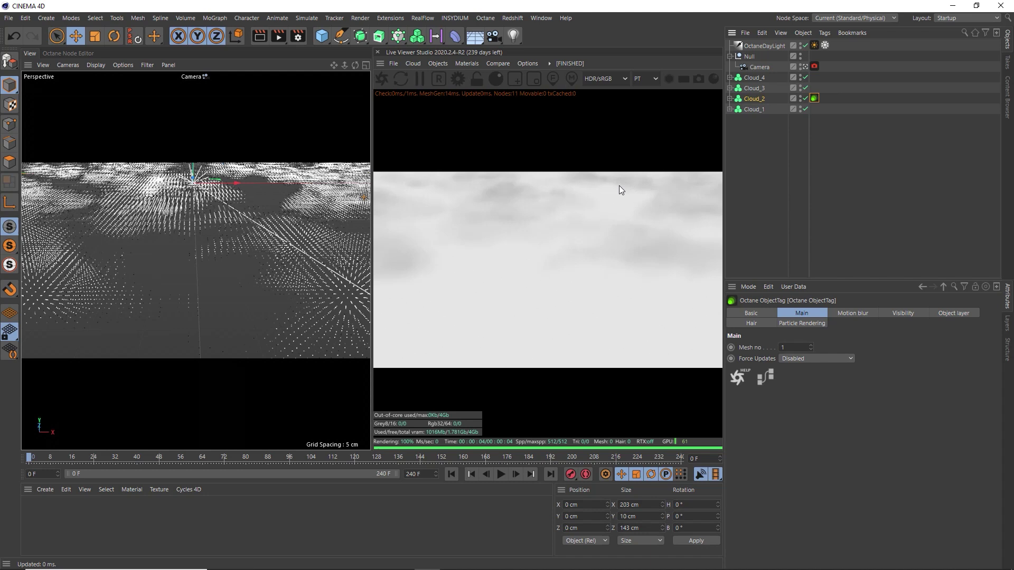
mouse_move(814, 99)
ctrl+mouse_down()
mouse_move(813, 77)
mouse_move(814, 109)
ctrl+mouse_up()
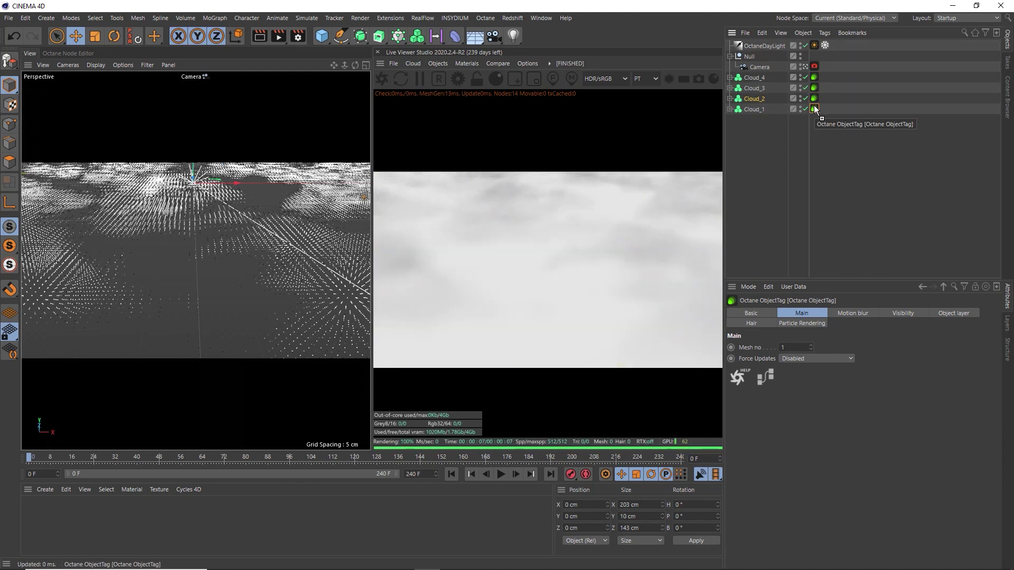
shift+click(813, 77)
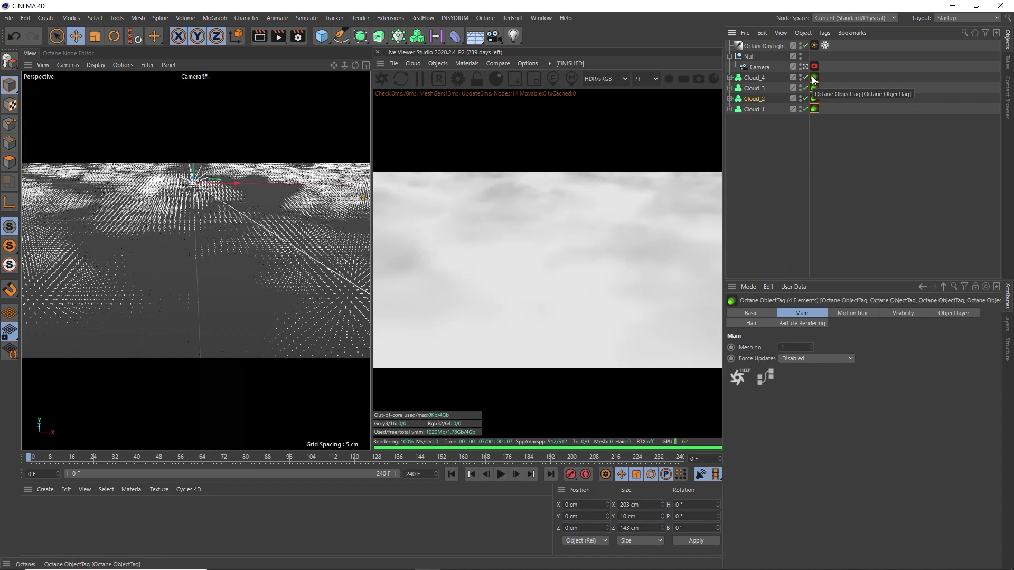
click(808, 323)
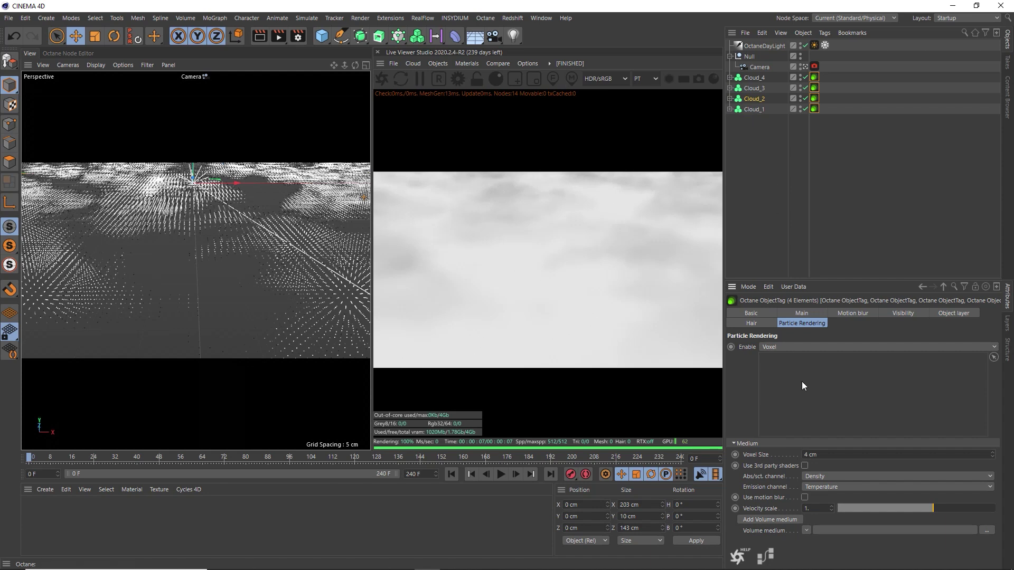
Step: Set the clouds' tag voxel size to 1 cm and add a Volume medium
double_click(816, 454)
text(1)
key(Return)
click(763, 522)
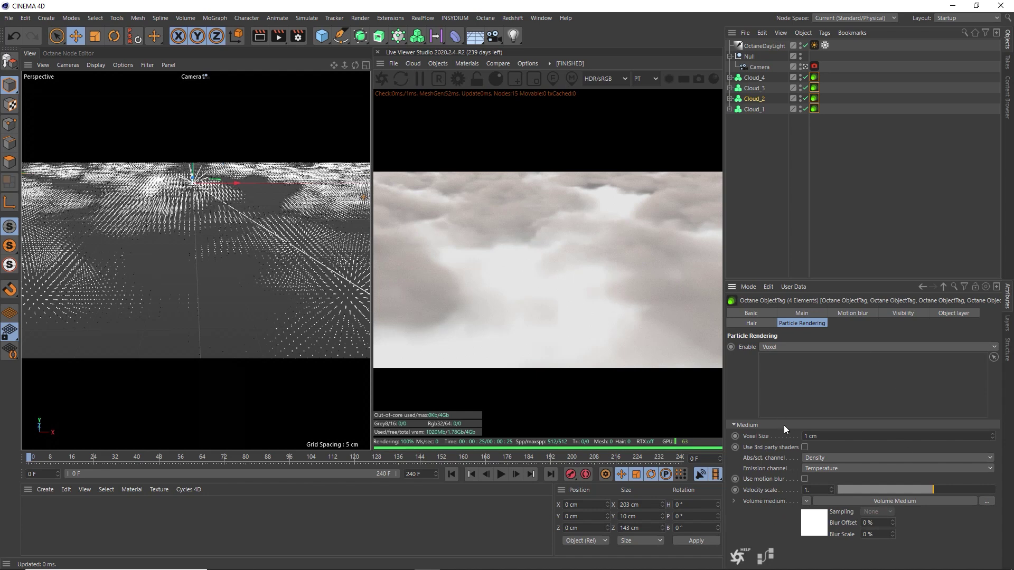
Step: Open the volume medium's node graph and rearrange the object and RgbSpectrum nodes
click(766, 554)
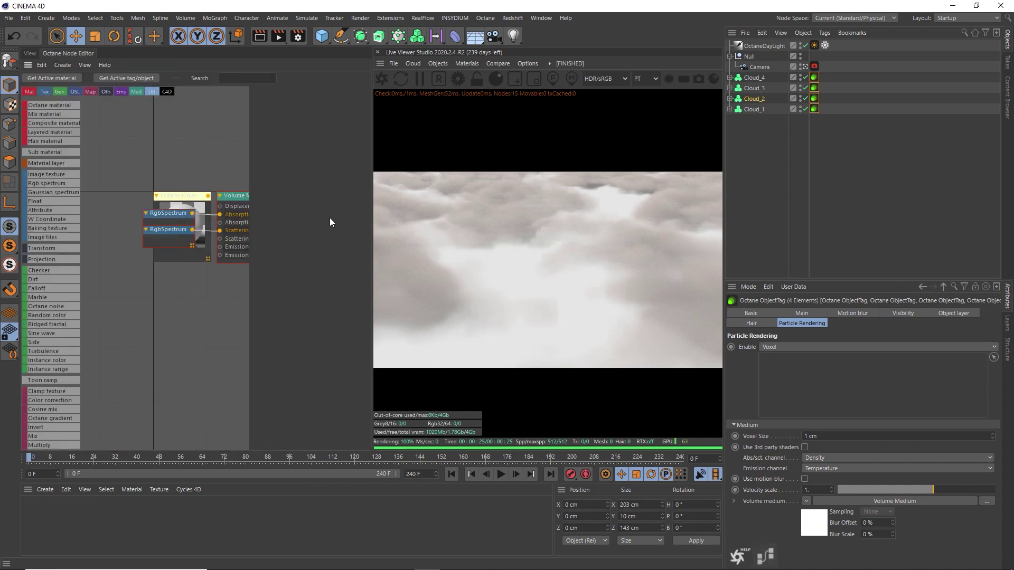
drag(169, 201, 208, 115)
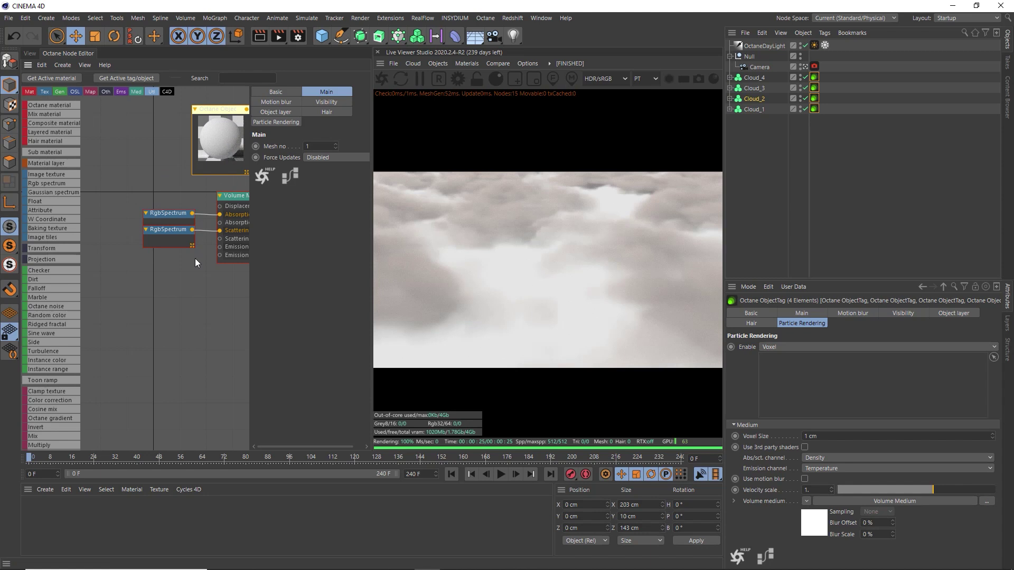
middle_drag(195, 258, 162, 266)
scroll(153, 271, down, 2)
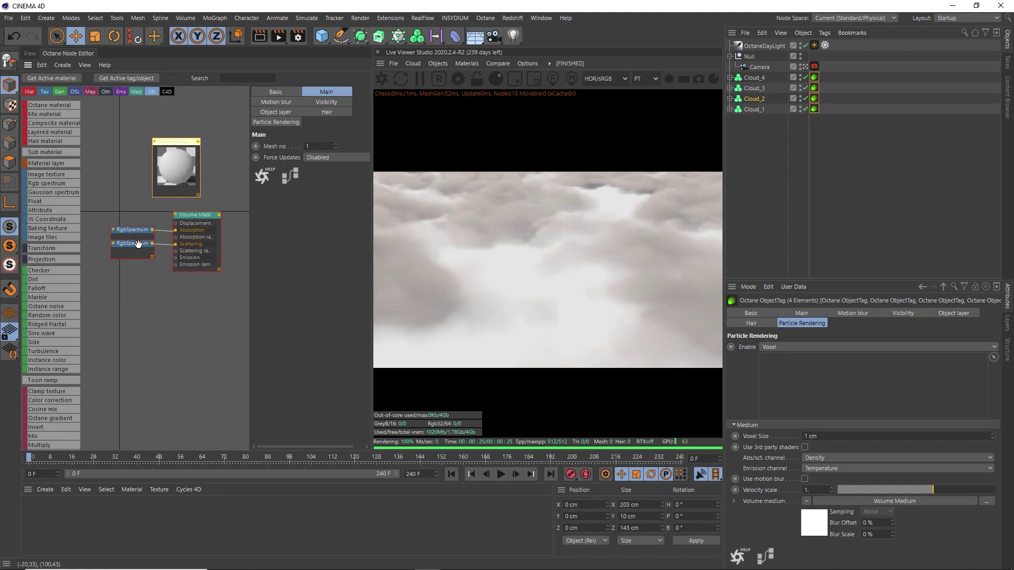
drag(137, 250, 130, 272)
drag(133, 230, 117, 237)
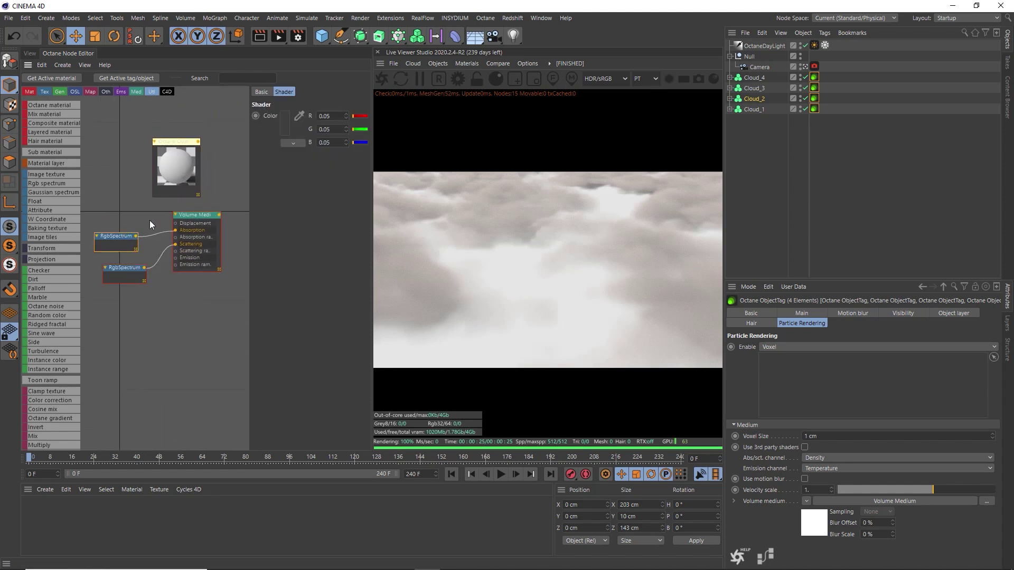
Step: Set the Volume Medium's volume step length to 0.03
click(197, 216)
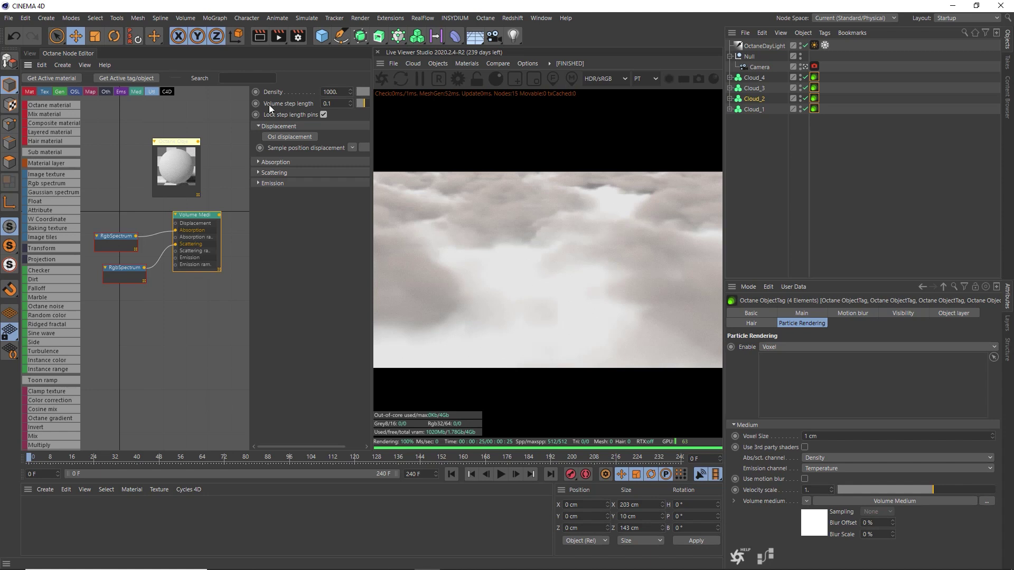
double_click(329, 103)
text(.03)
key(Return)
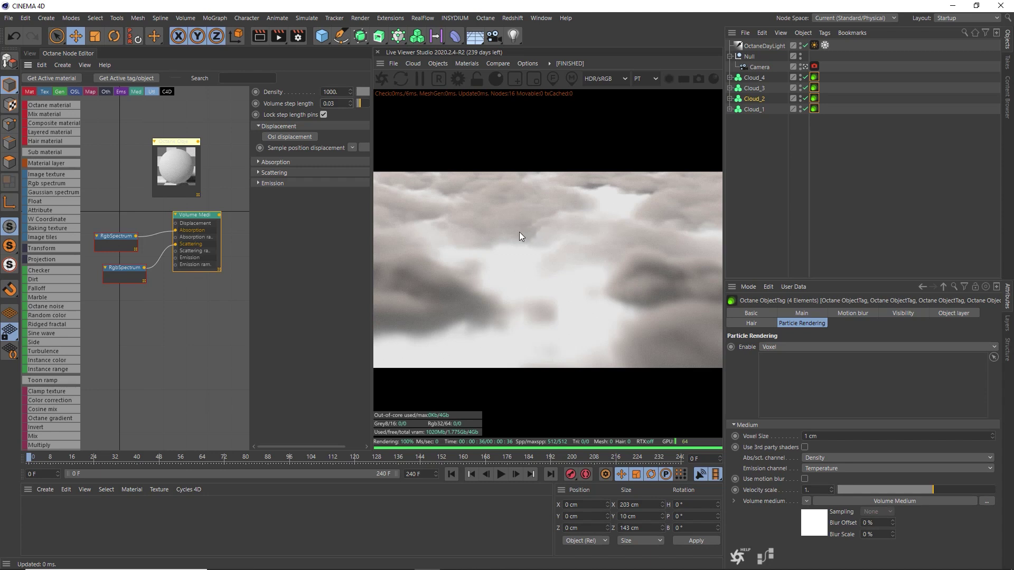
click(749, 108)
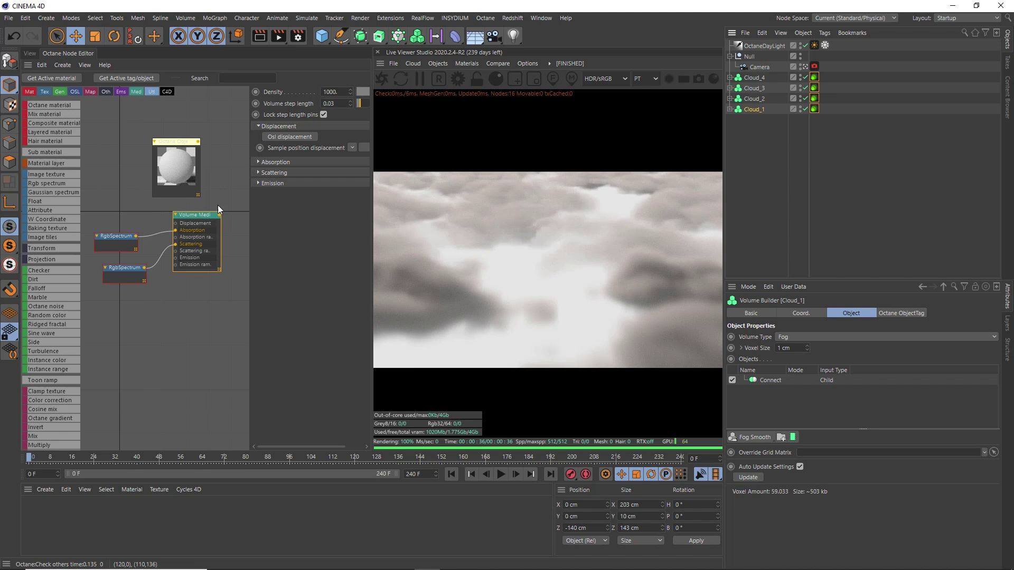
Step: Add an OSL texture as the medium's displacement and widen its parameters panel
click(293, 139)
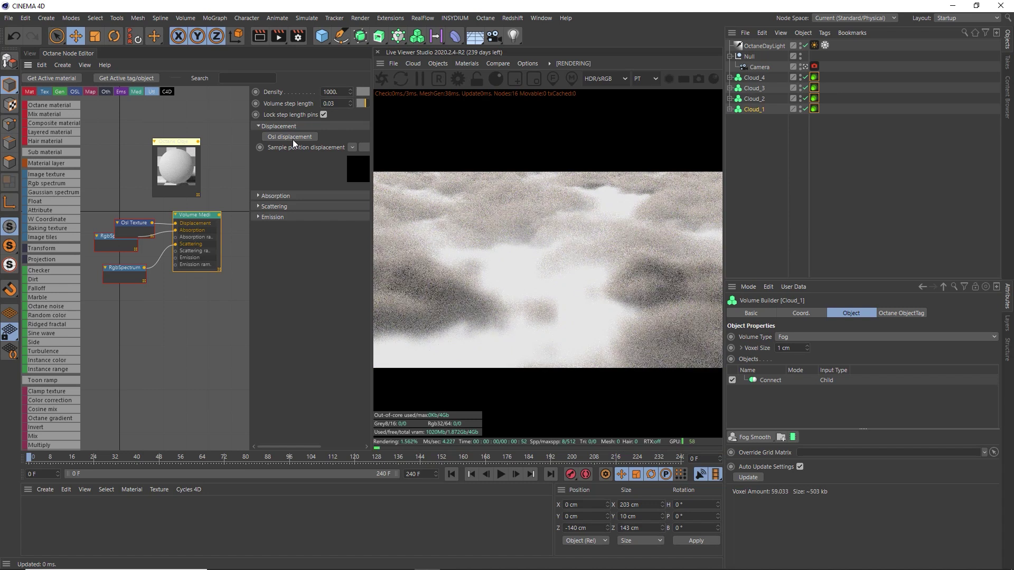
drag(120, 218, 117, 202)
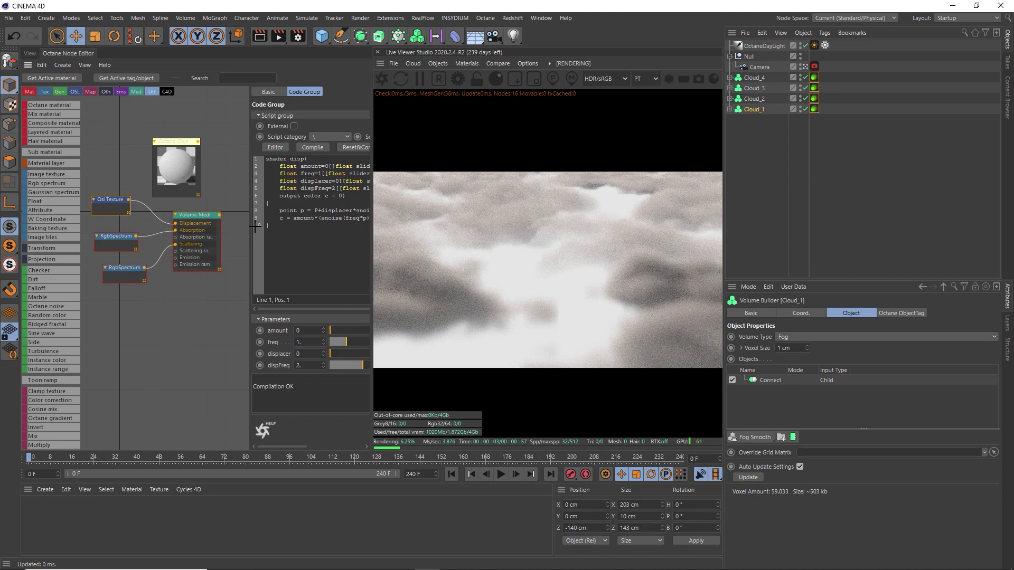
drag(251, 226, 172, 226)
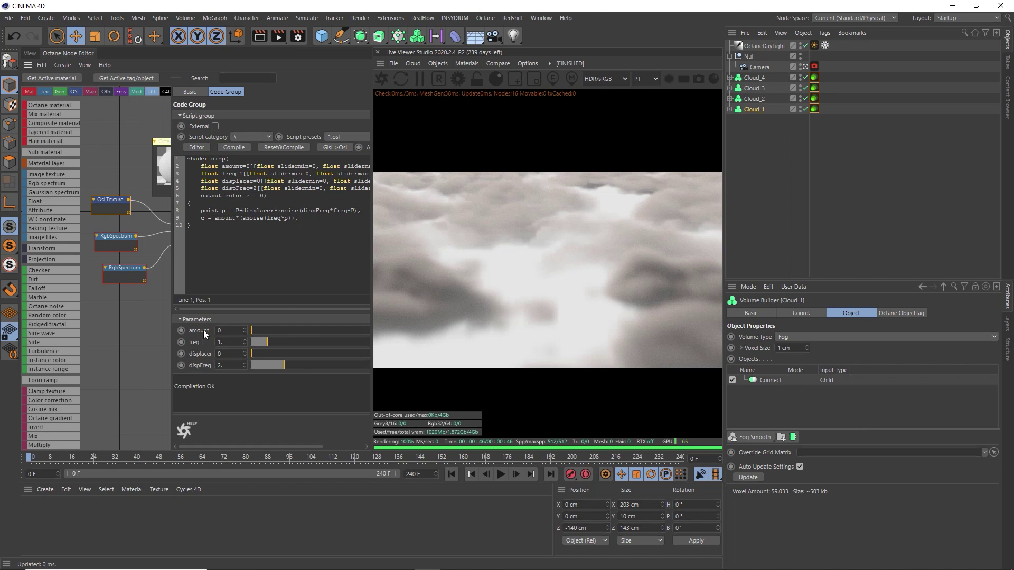
Step: Set the OSL displacement to amount 3, freq 4, displacer 0.3 and dispFreq 8
key(Return)
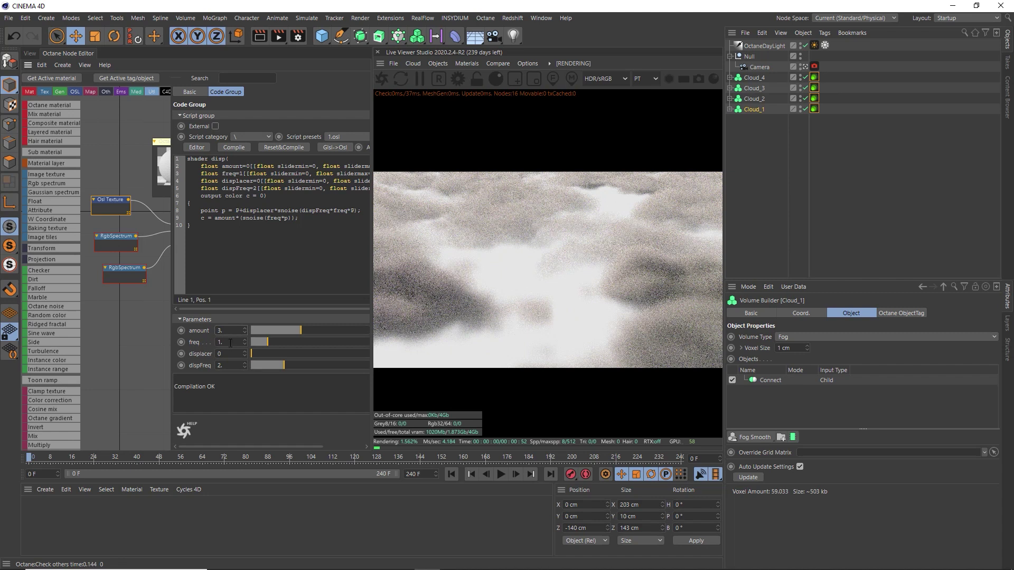
click(231, 343)
text(4)
key(Return)
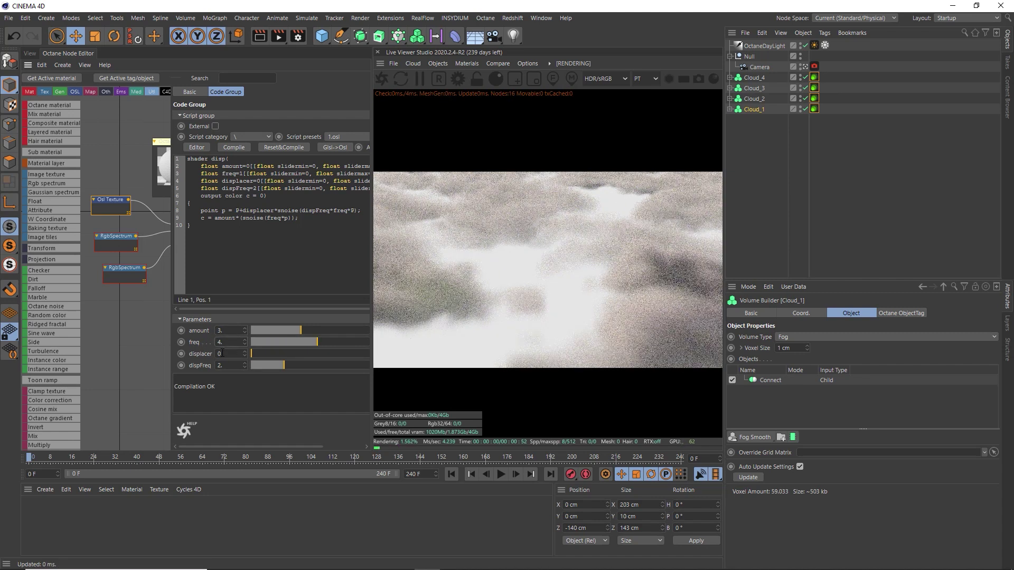
text(0.3)
key(Return)
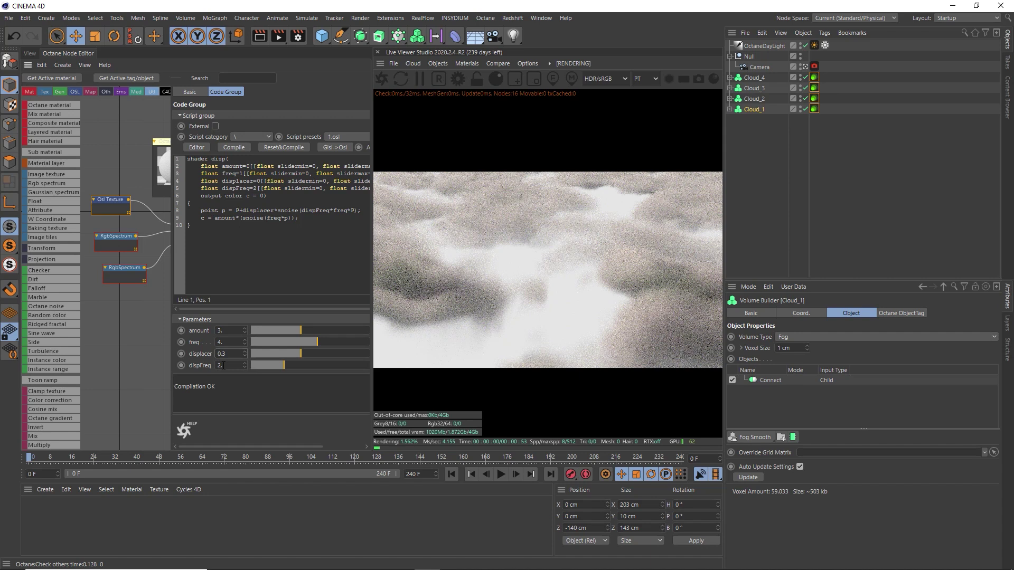
click(224, 365)
text(8)
key(Return)
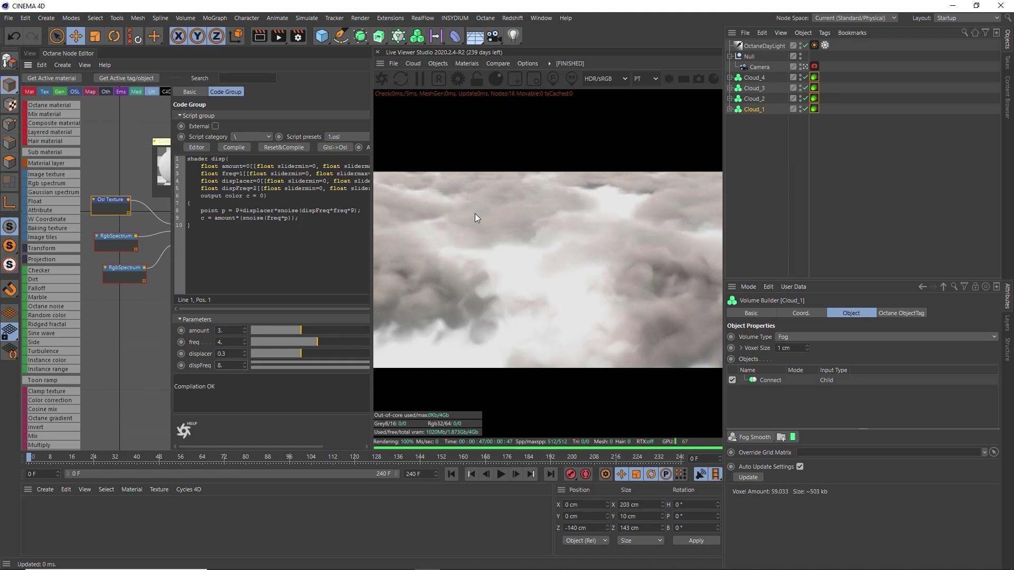
click(30, 54)
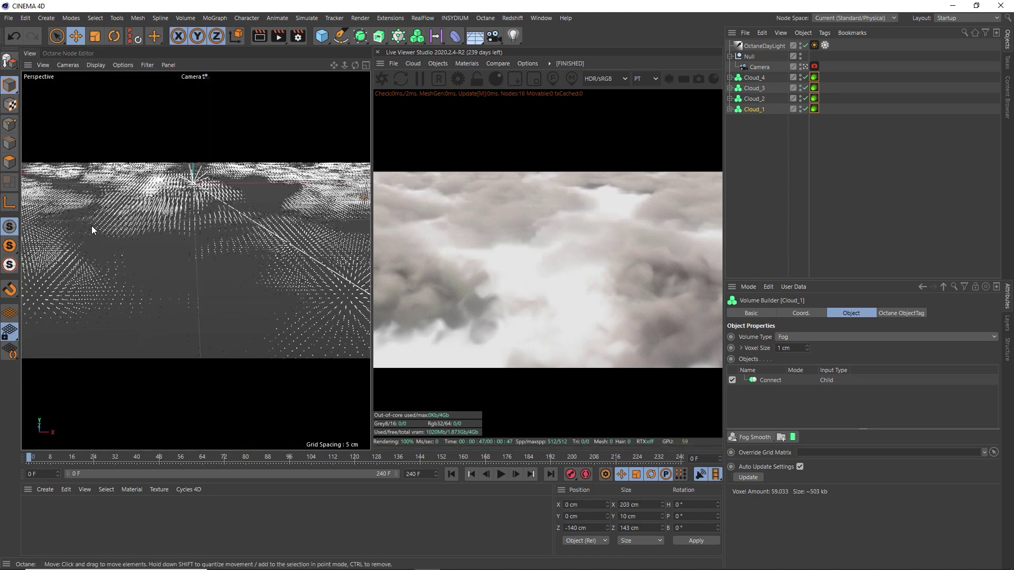
Step: Inspect the displacement settings of Cloud_1's Octane tag volume medium
click(814, 109)
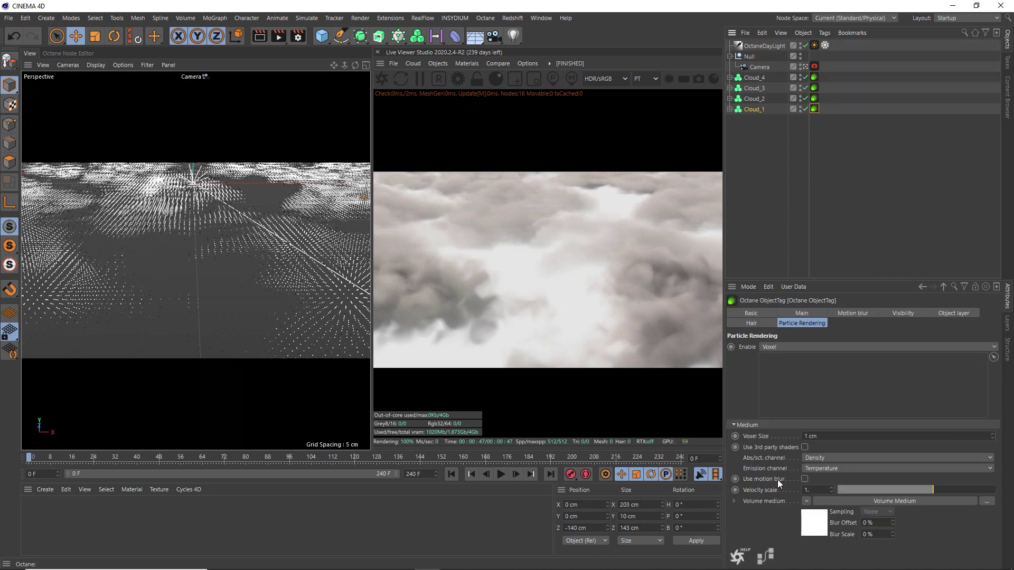
click(819, 529)
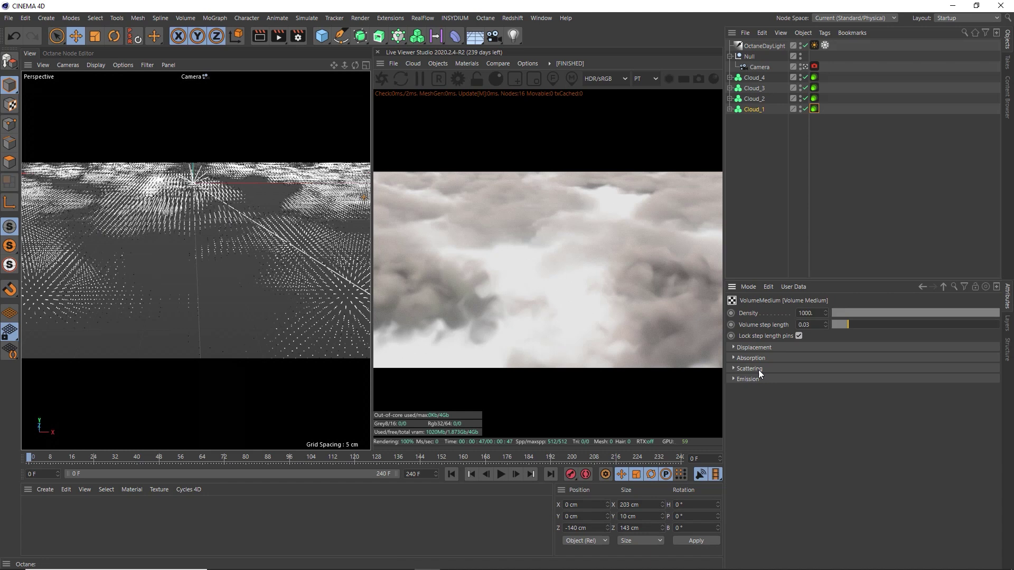
click(755, 348)
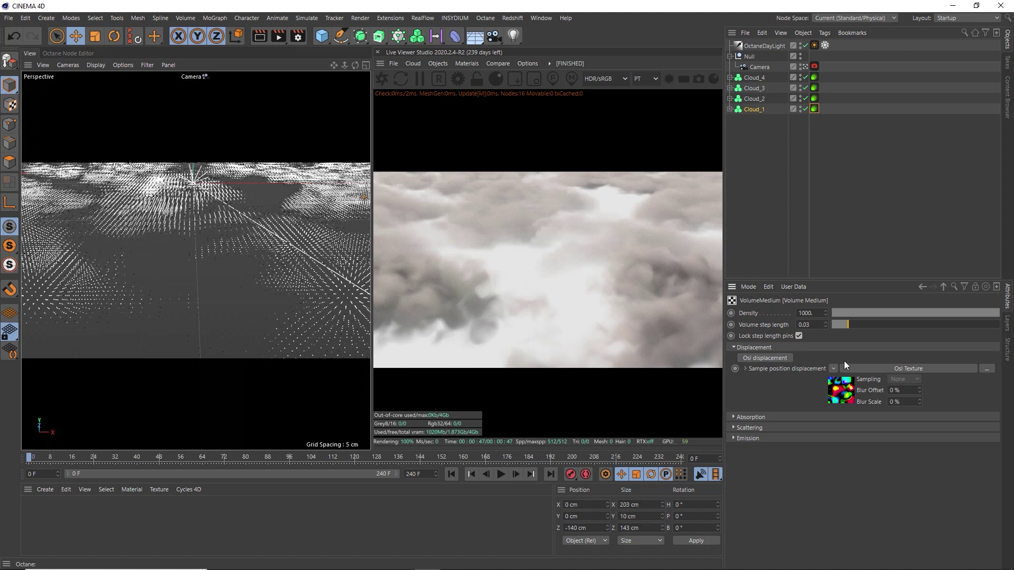
Step: Delete Cloud_3's old tag and copy Cloud_2's Octane tag onto Cloud_3 and Cloud_4
click(813, 90)
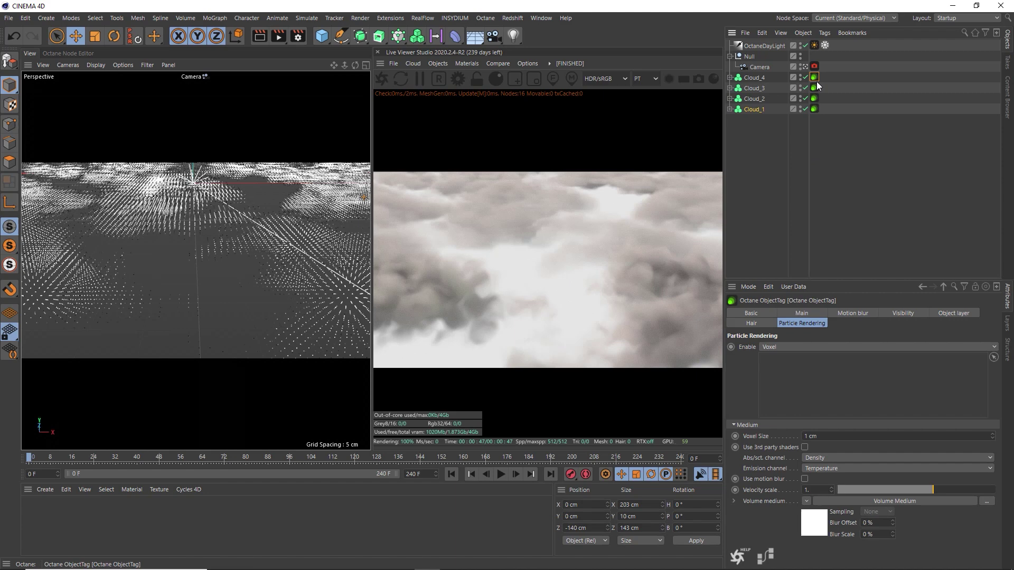
key(Delete)
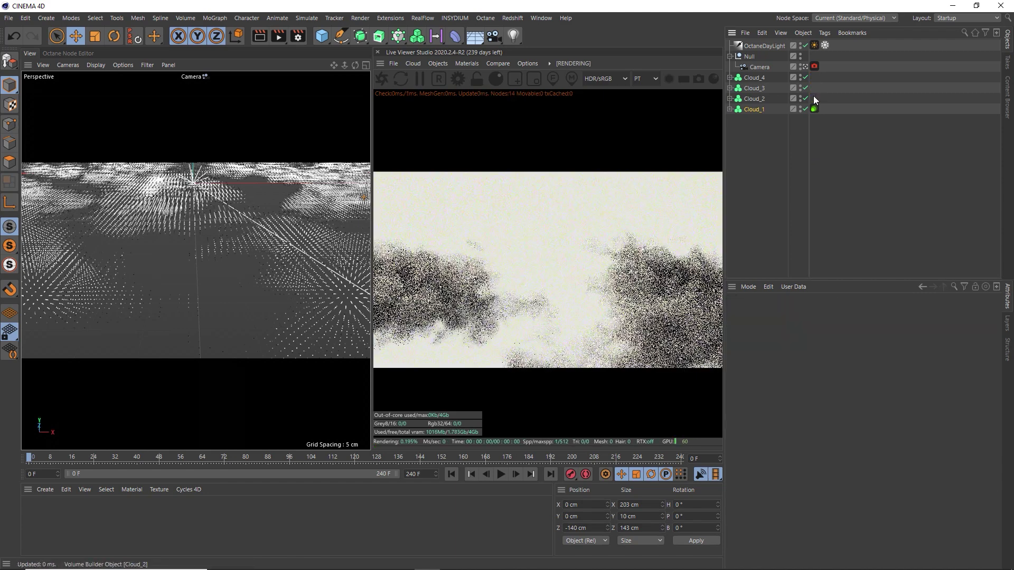
click(814, 98)
ctrl+drag(814, 98, 813, 77)
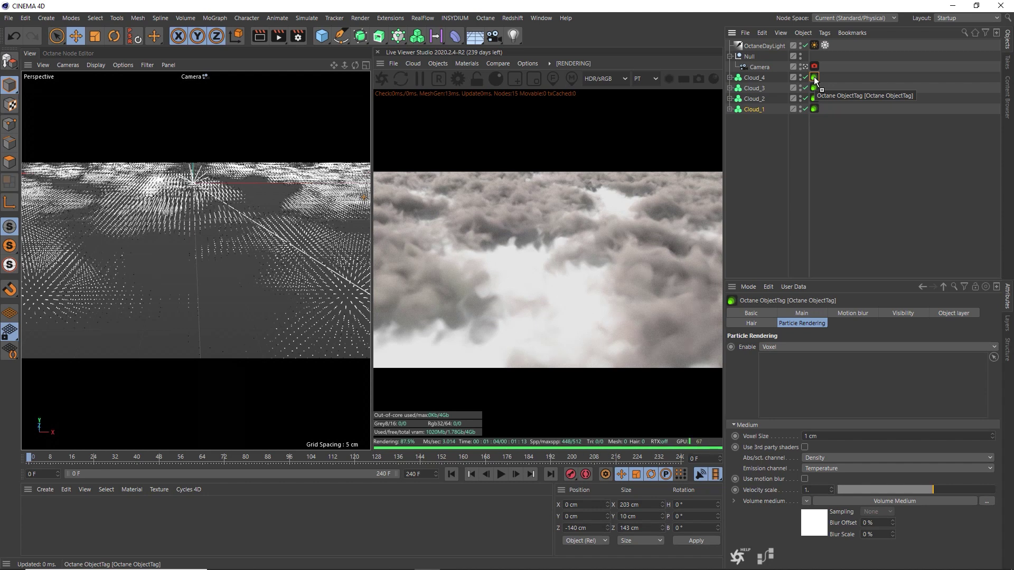